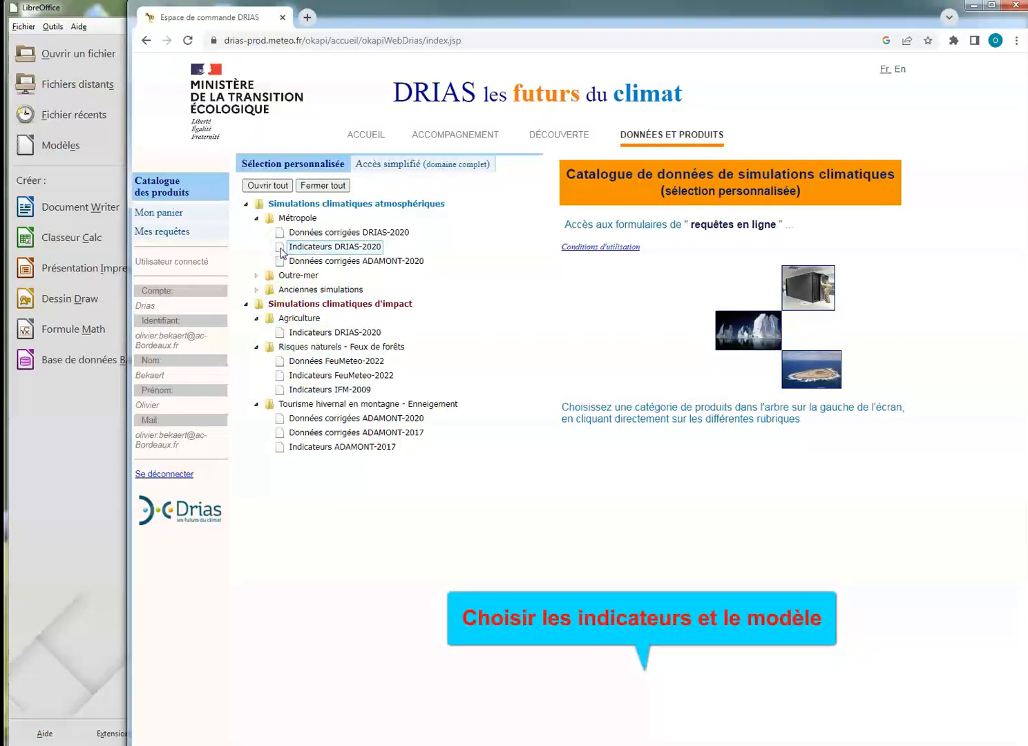
- Open the request form for the annual 'DRIAS-2020' indicators (série temporelle) under Métropole's Indicateurs DRIAS-2020
click(282, 252)
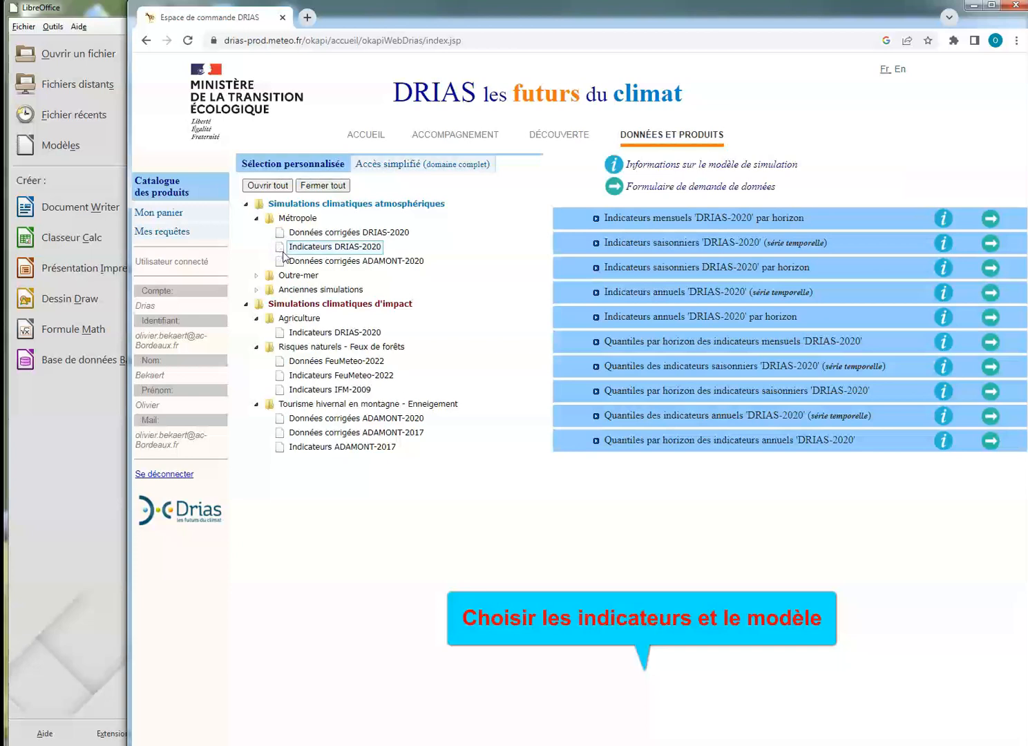
click(764, 297)
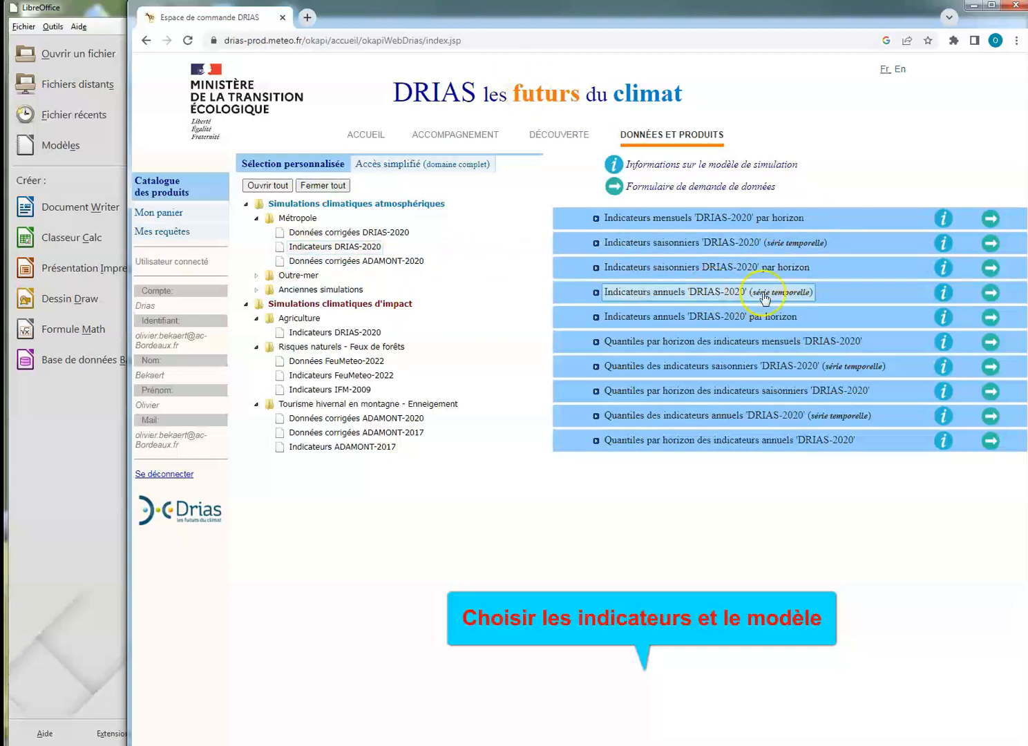
click(993, 293)
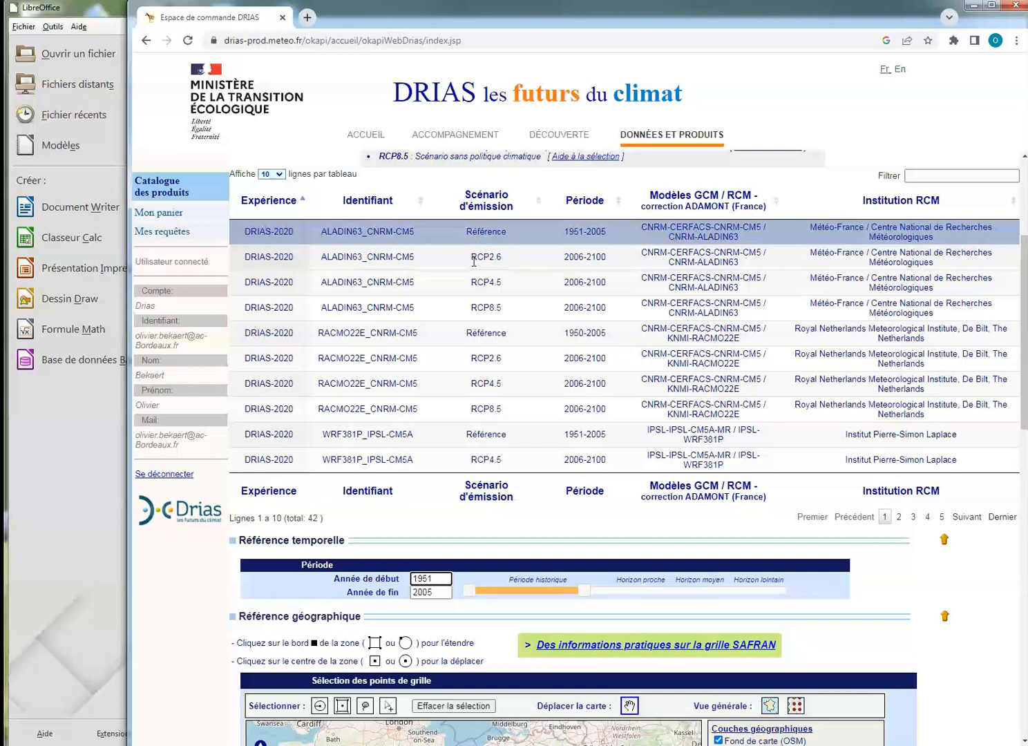
- Select the ALADIN63_CNRM-CM5 simulation with the RCP2.6 emission scenario for 2006-2100 in the model table
click(474, 283)
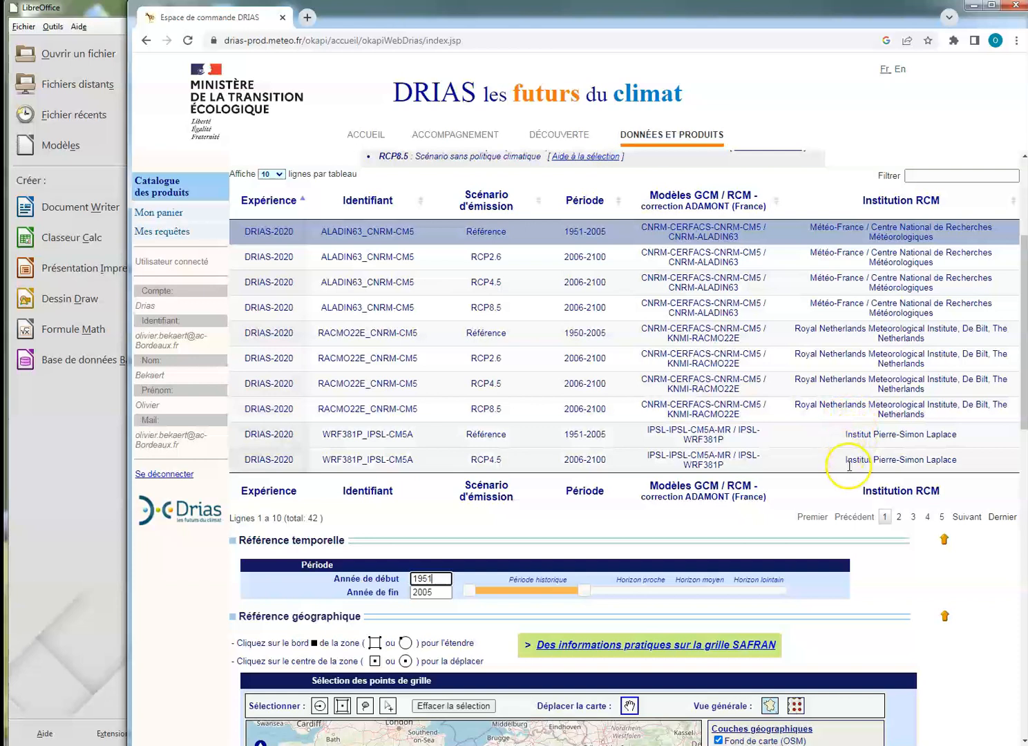
click(898, 516)
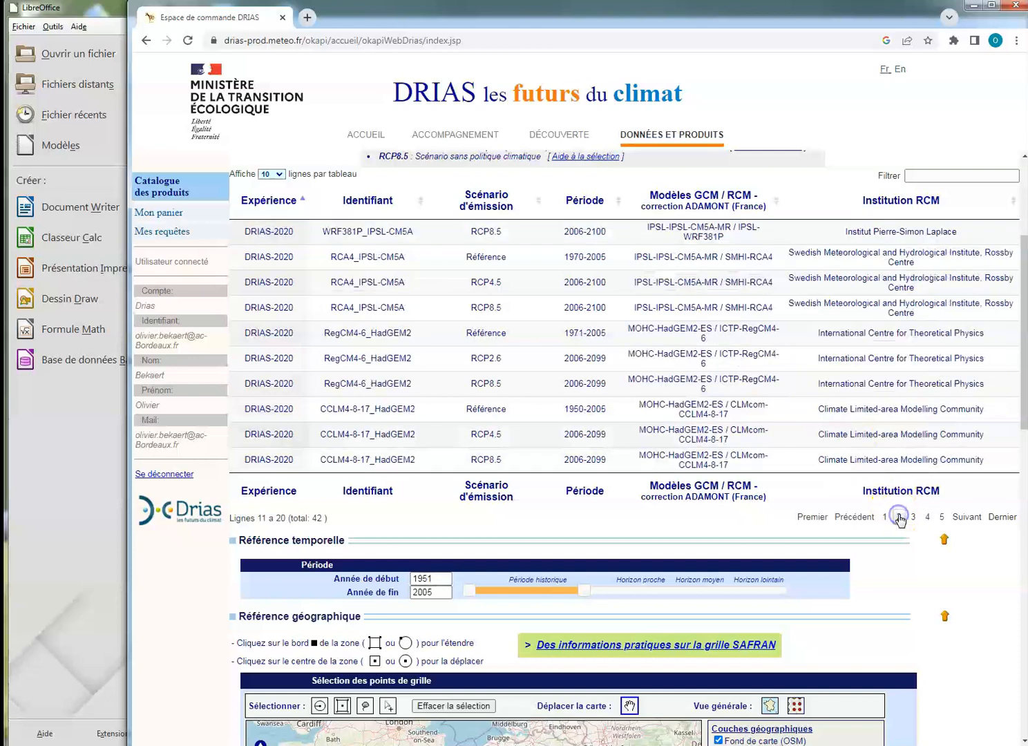
click(887, 518)
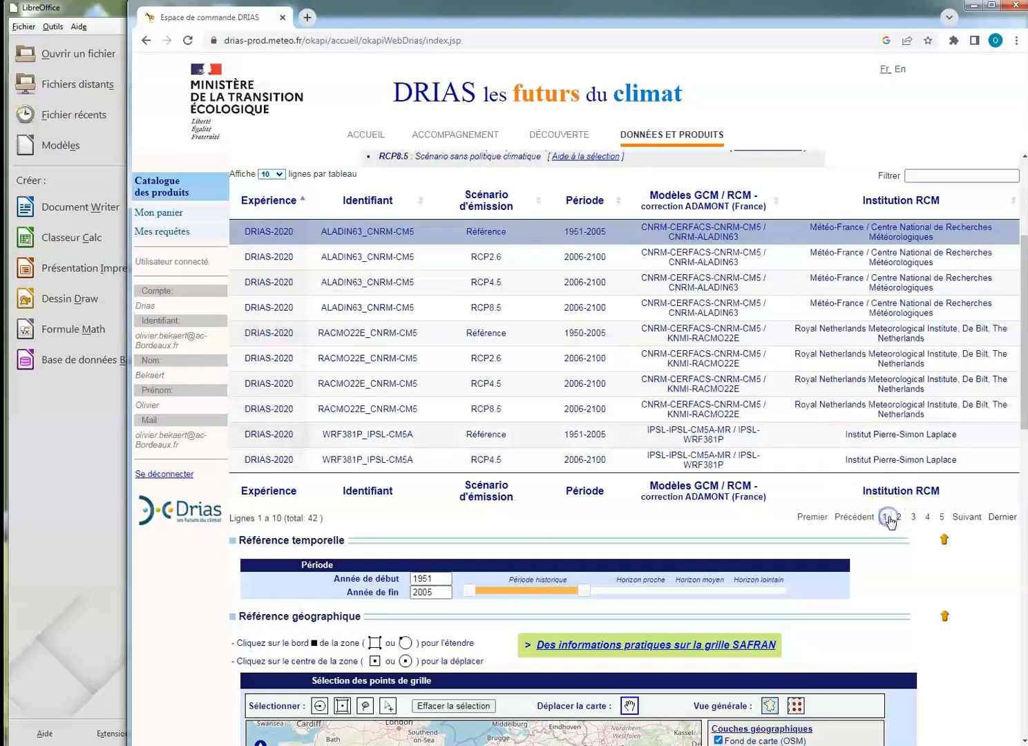
click(810, 263)
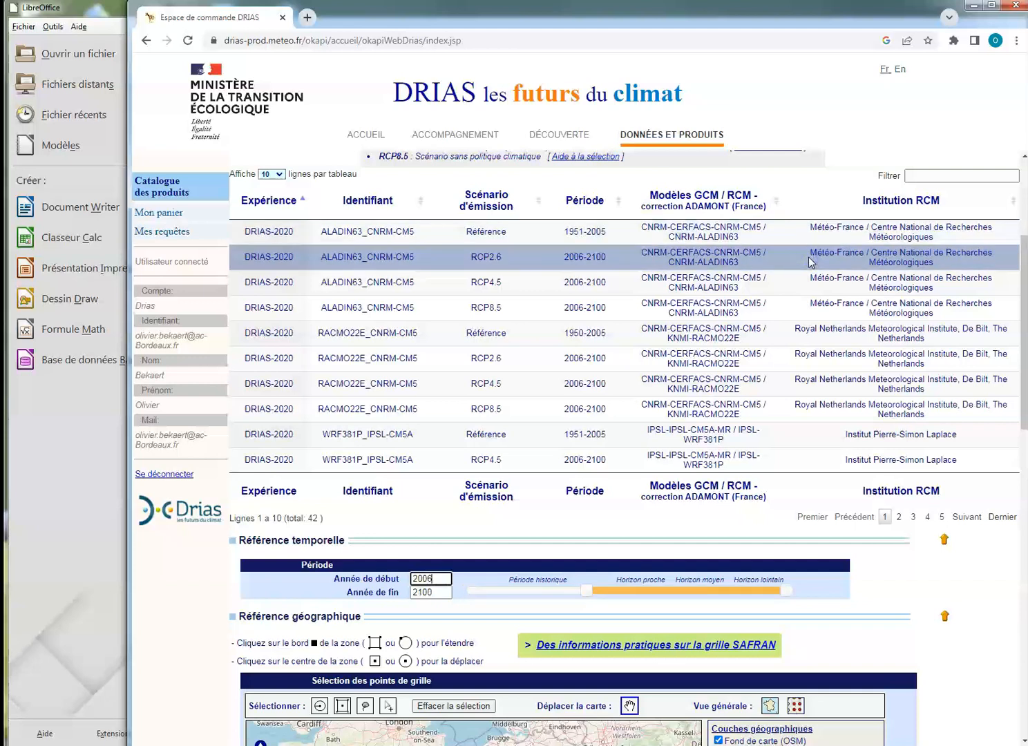
click(430, 594)
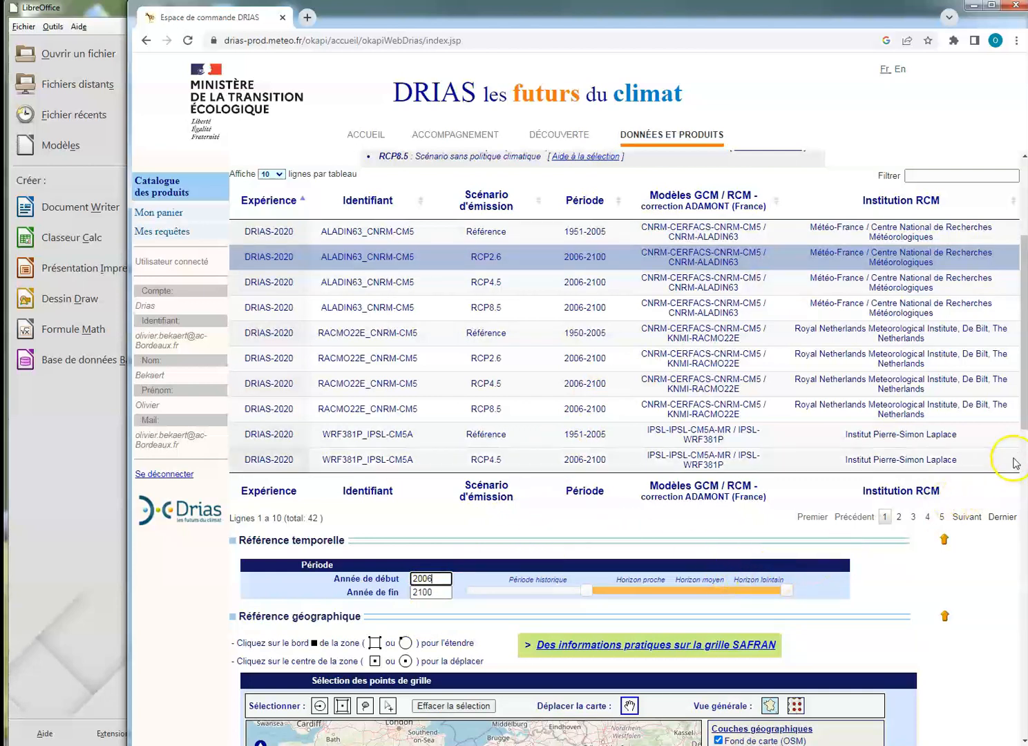
- Enter Arcachon as the commune in the geographic reference section
drag(1023, 425, 1008, 563)
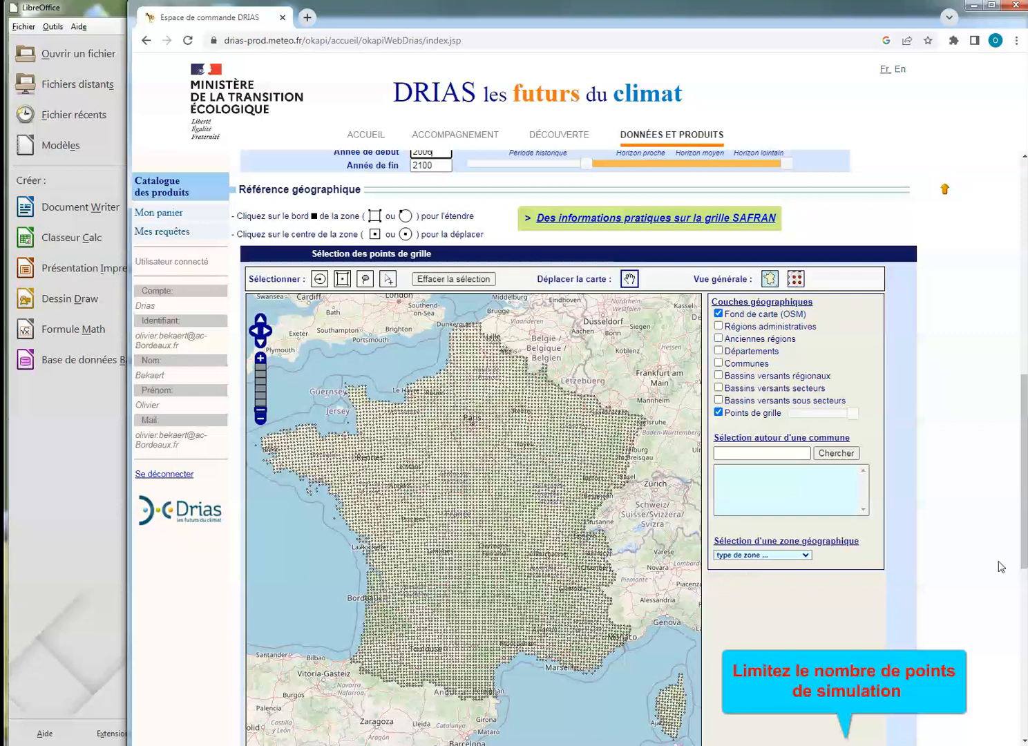
click(815, 602)
click(740, 456)
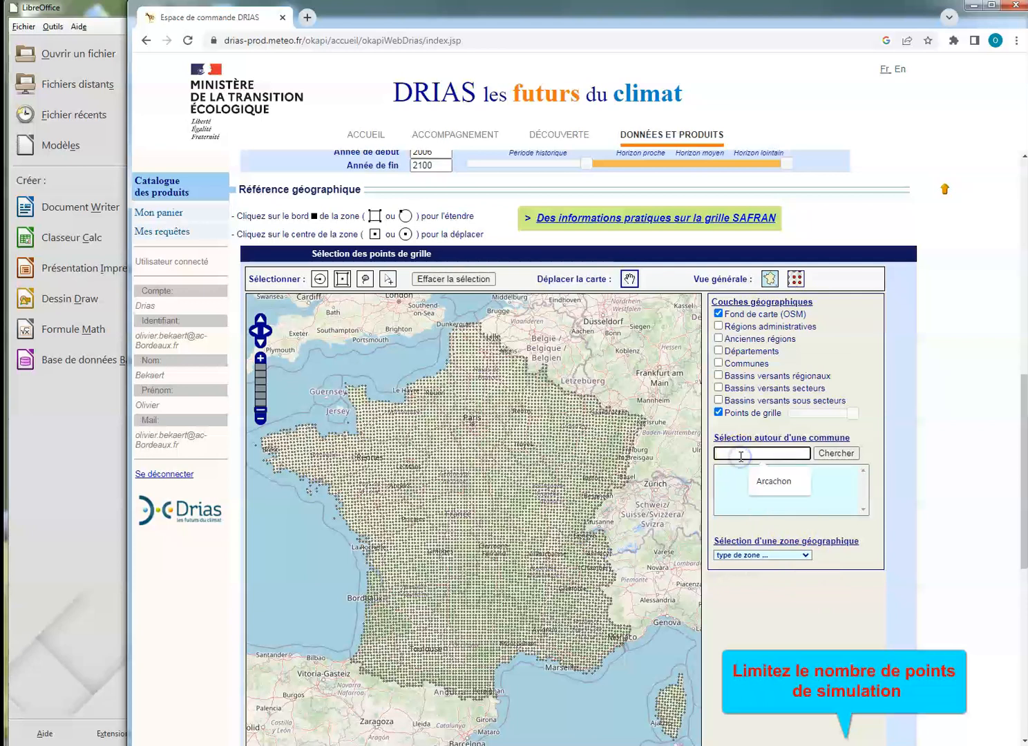
click(769, 483)
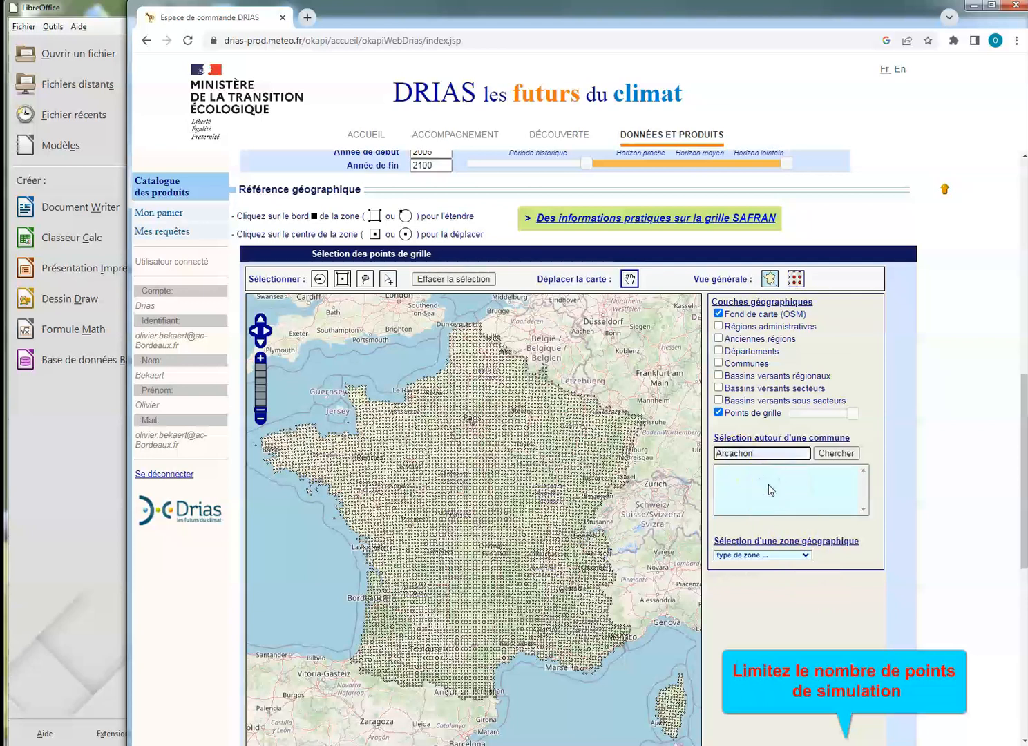
- Set the geographic zone type to Départements and apply GIRONDE (33) to the grid point selection
click(806, 555)
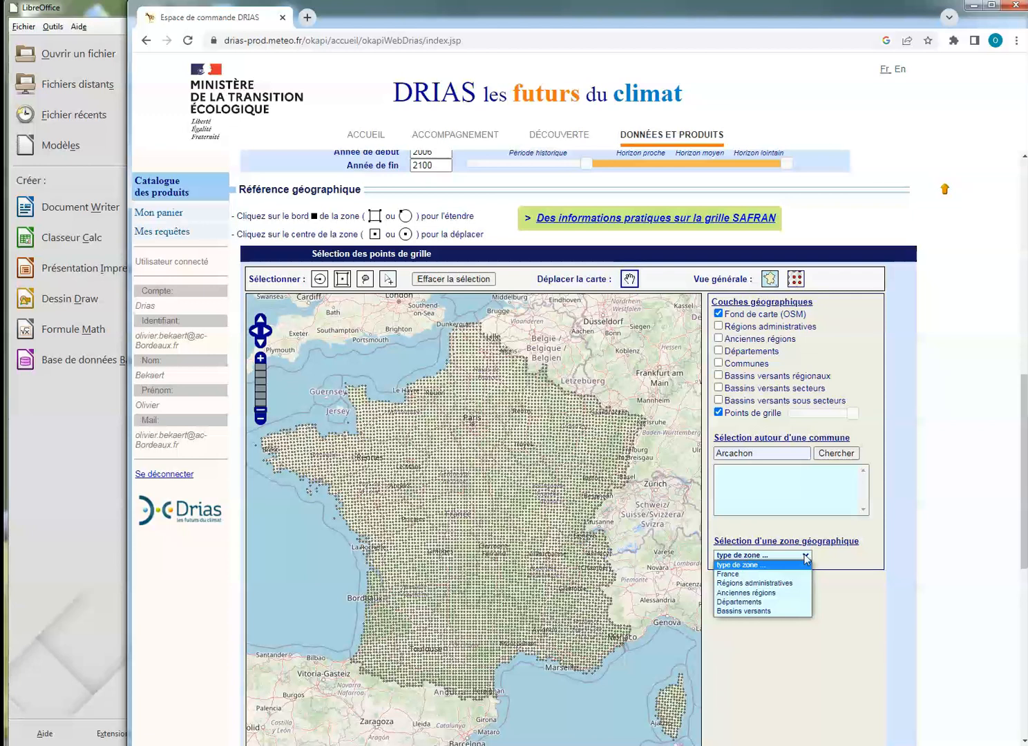
click(757, 603)
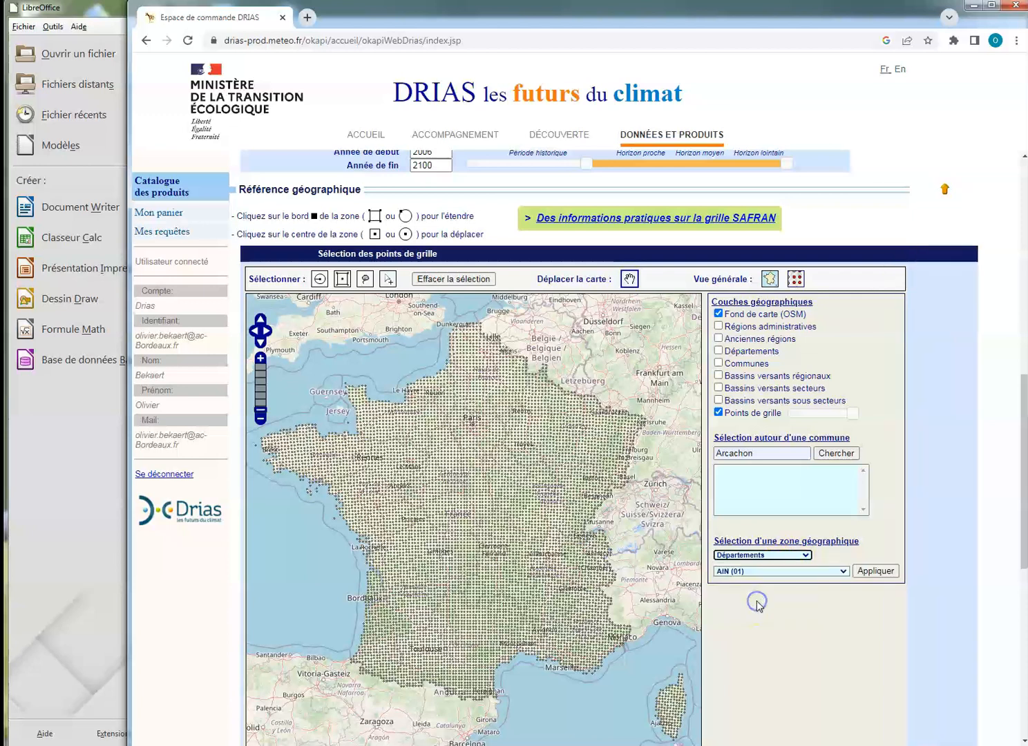
click(843, 571)
drag(844, 413, 848, 464)
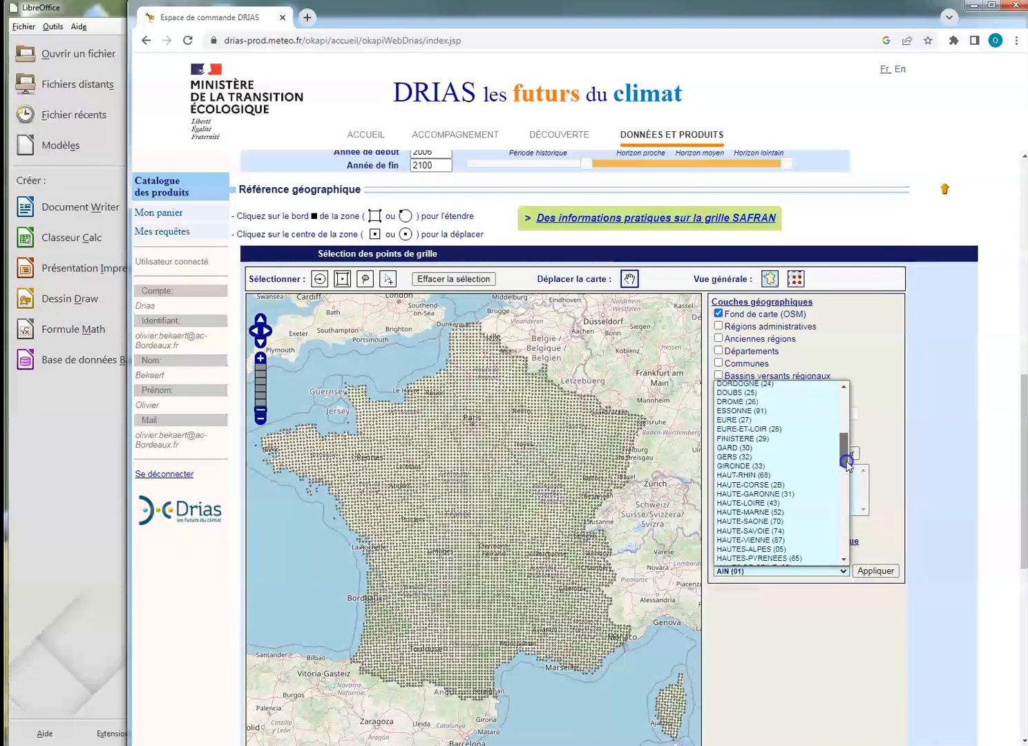
click(763, 466)
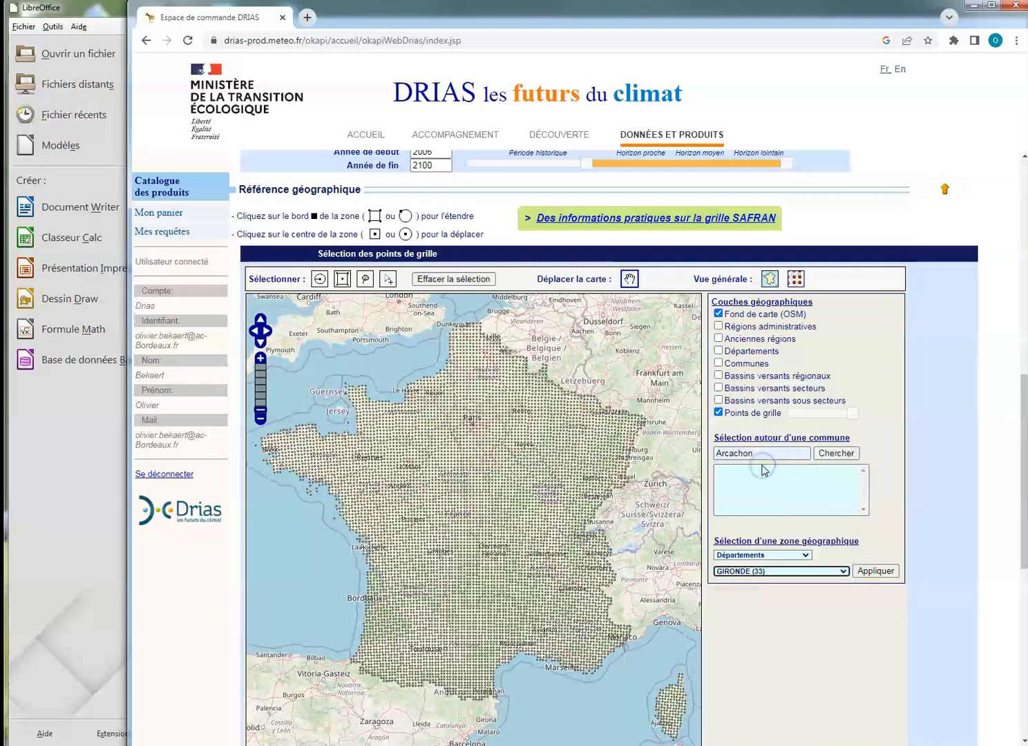
click(881, 573)
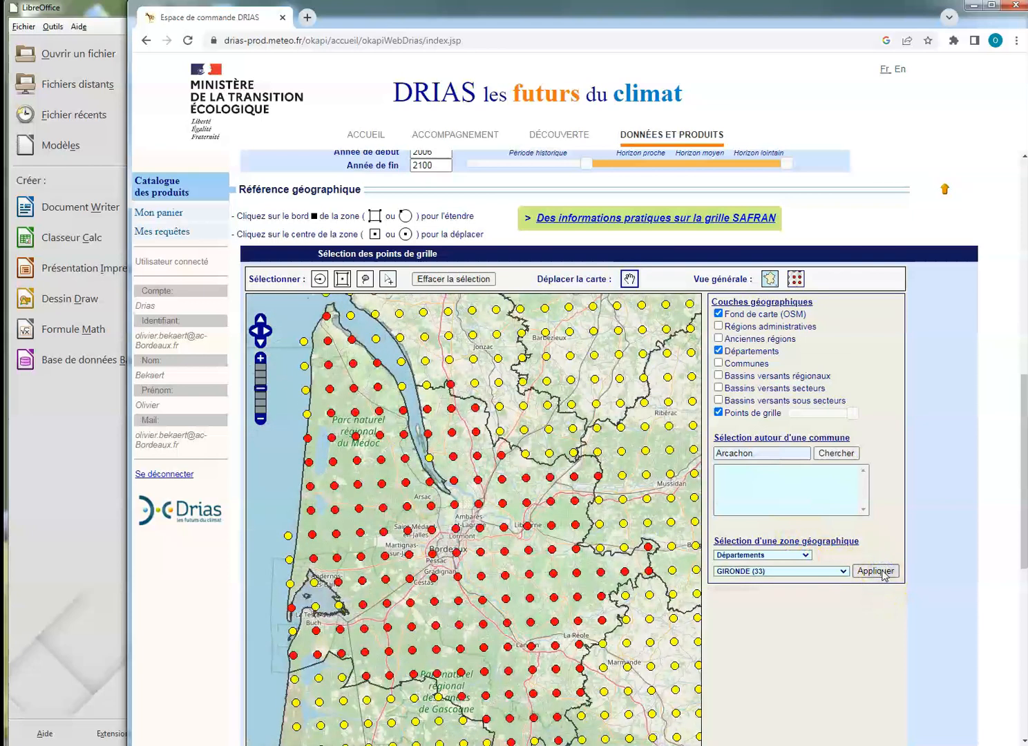
- Select a small rectangular zone around one coastal grid point by La Teste-de-Buch, spanning about 44.56 to 44.62 latitude and -1.30 to -1.18 longitude
click(378, 460)
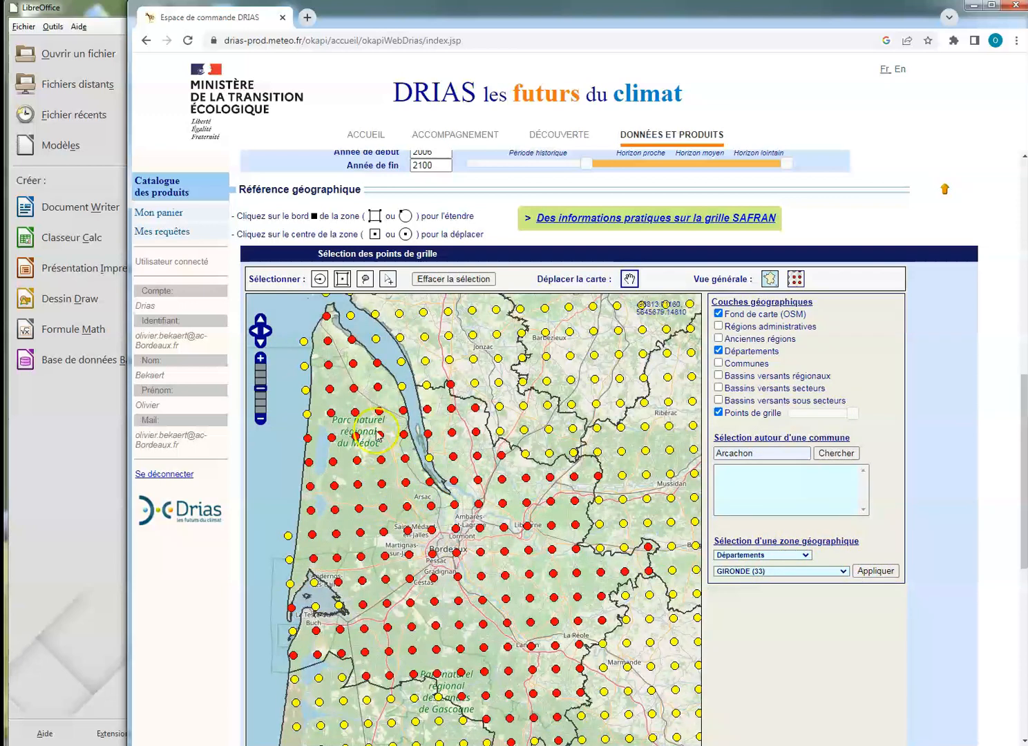
click(342, 278)
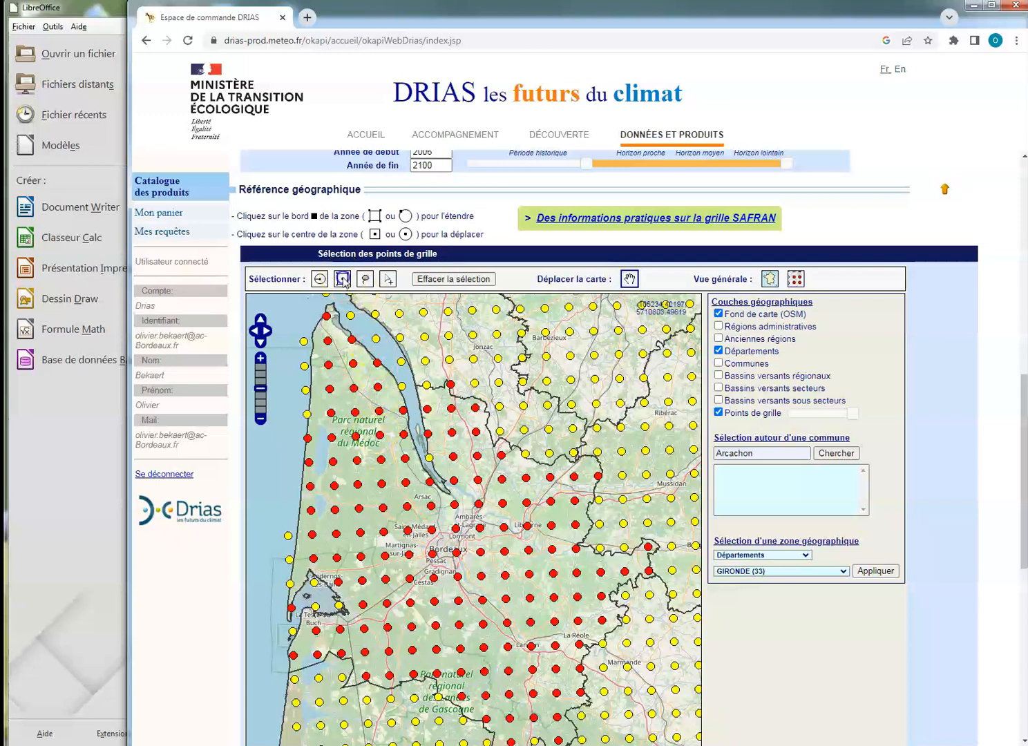
drag(473, 531, 389, 594)
mouse_move(307, 628)
mouse_down()
mouse_move(294, 633)
mouse_move(293, 610)
mouse_move(270, 639)
mouse_move(301, 656)
mouse_move(307, 638)
mouse_up()
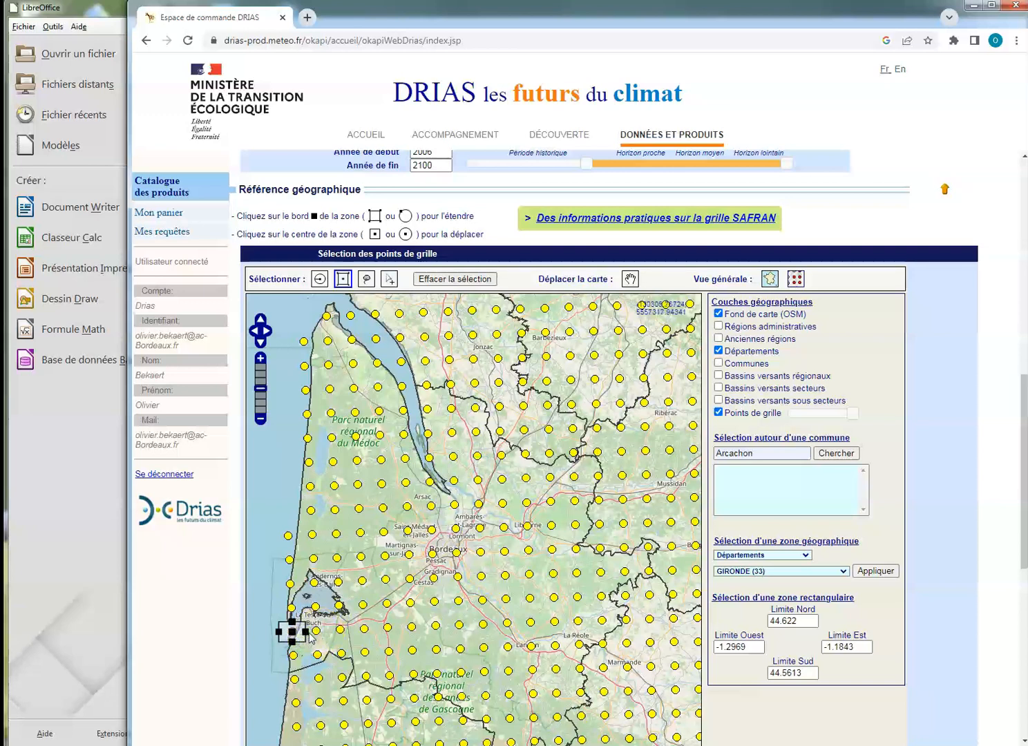
click(791, 616)
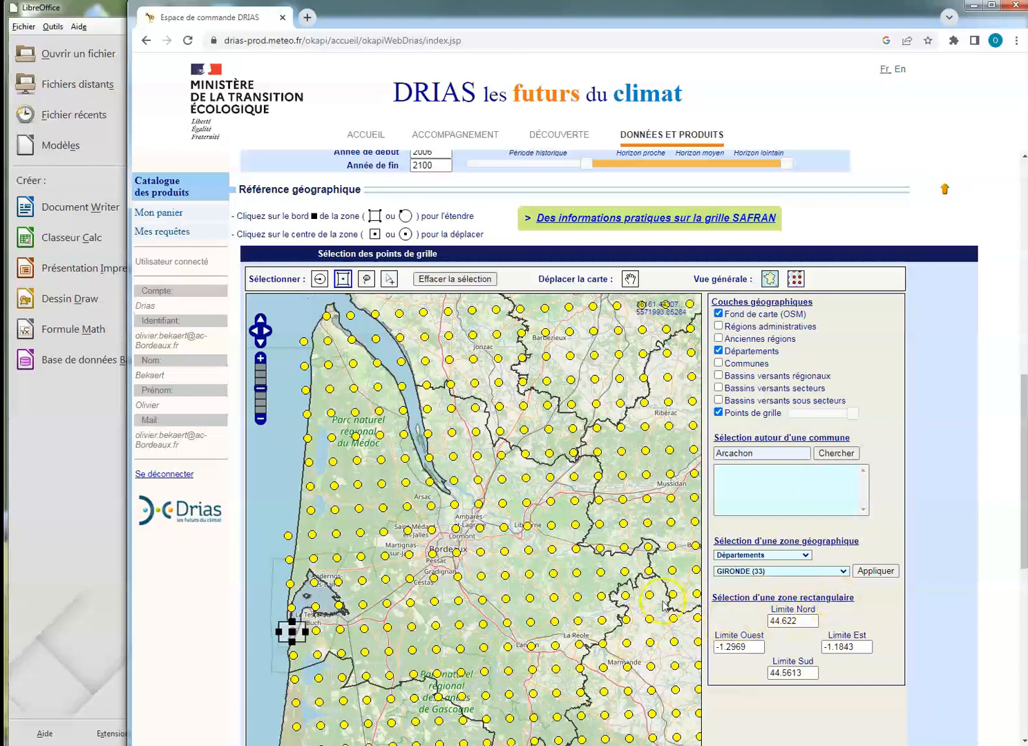
- Select the temperature indicators Température moyenne and Nombre de jours de vague de chaleur
drag(1023, 538, 963, 699)
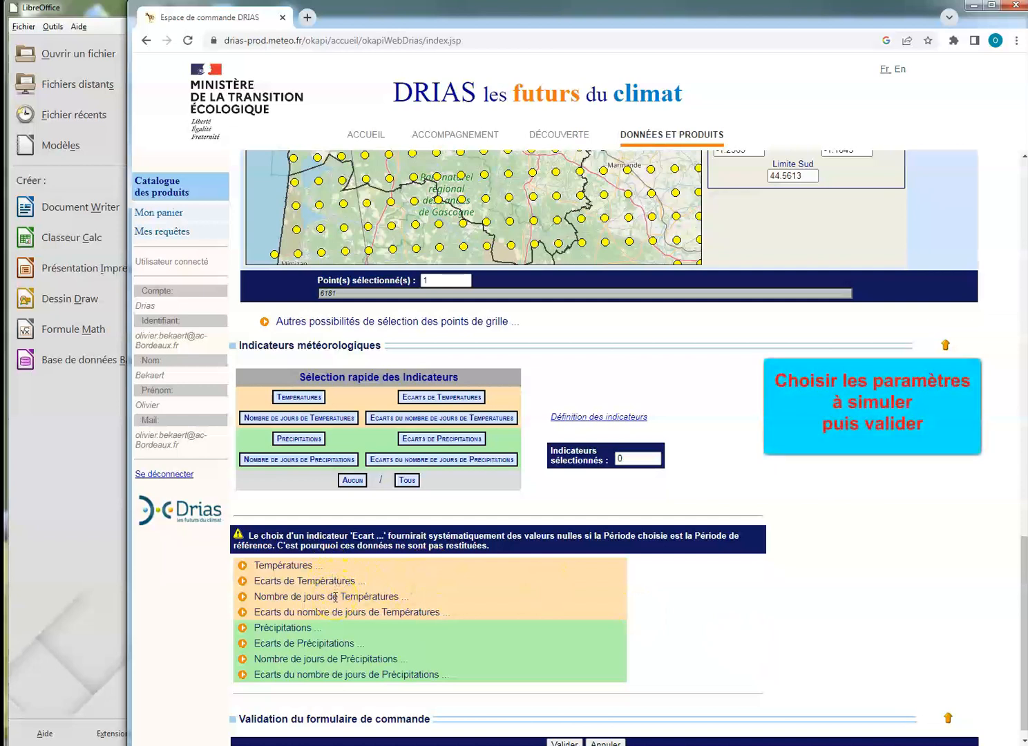
click(244, 566)
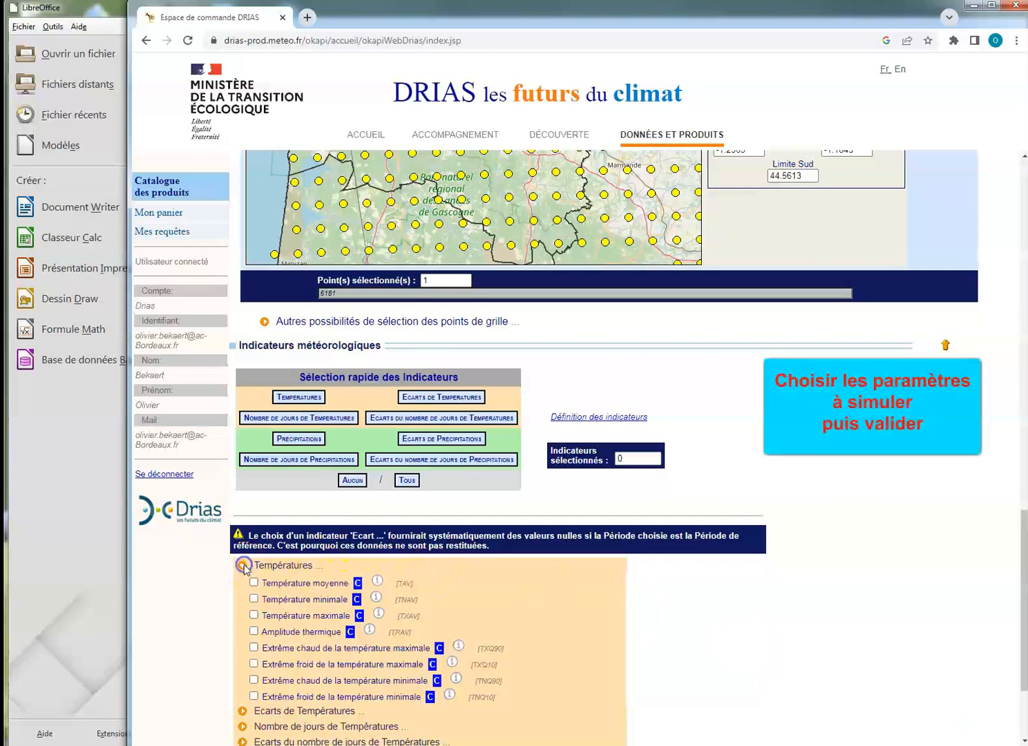
click(254, 582)
scroll(272, 652, down, 1)
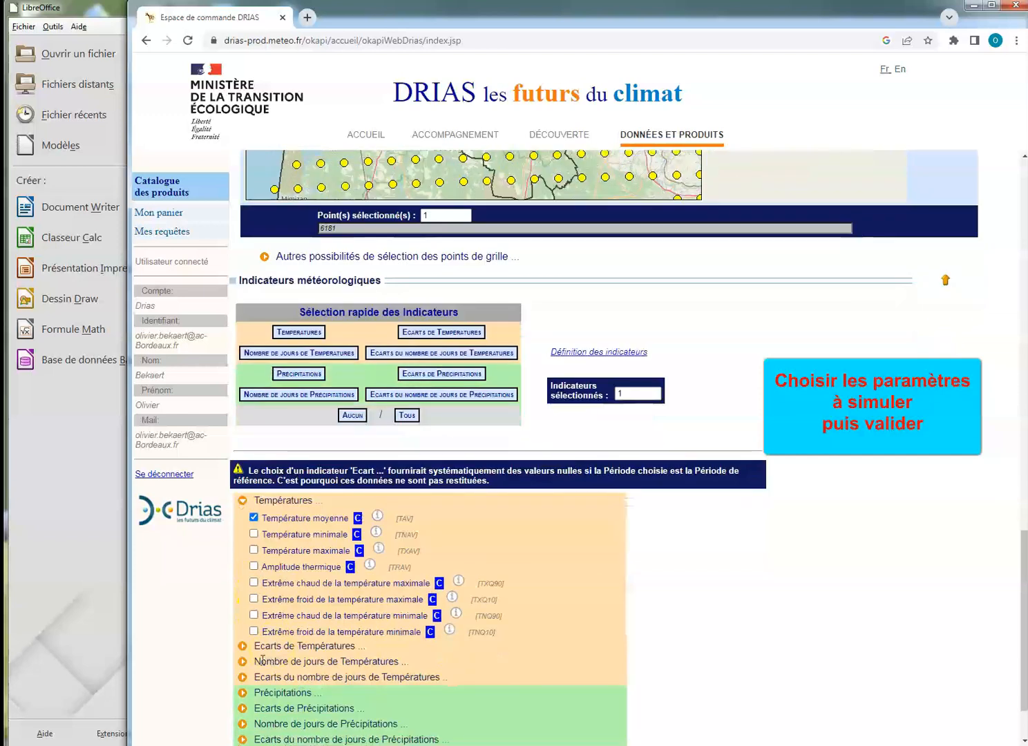
click(244, 662)
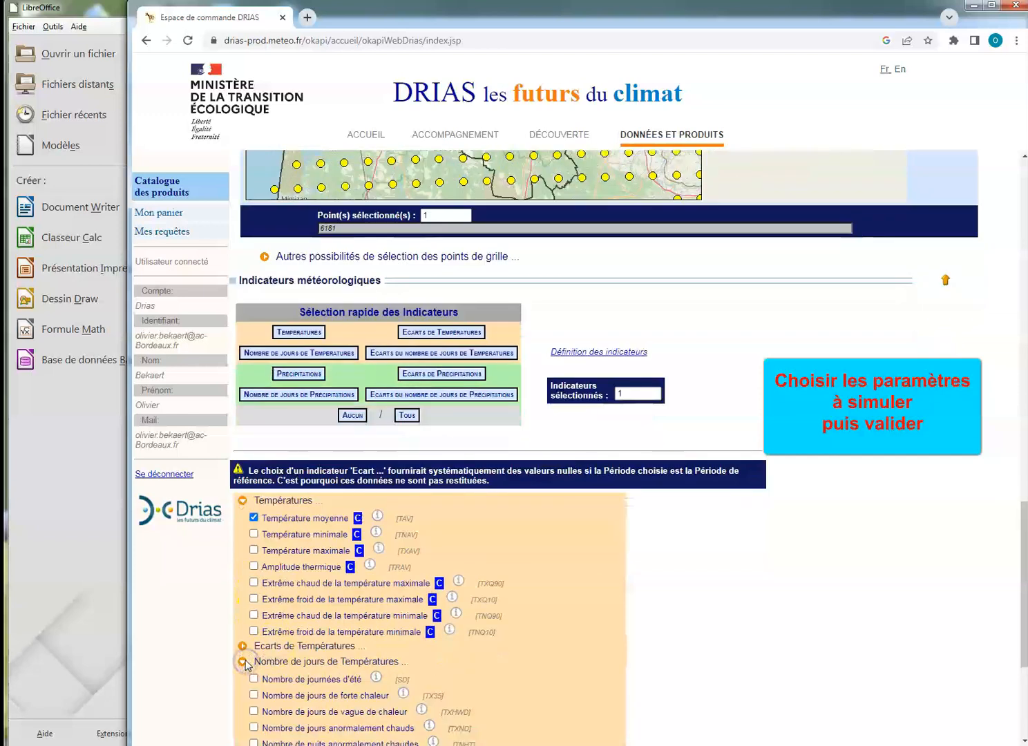
scroll(247, 663, down, 1)
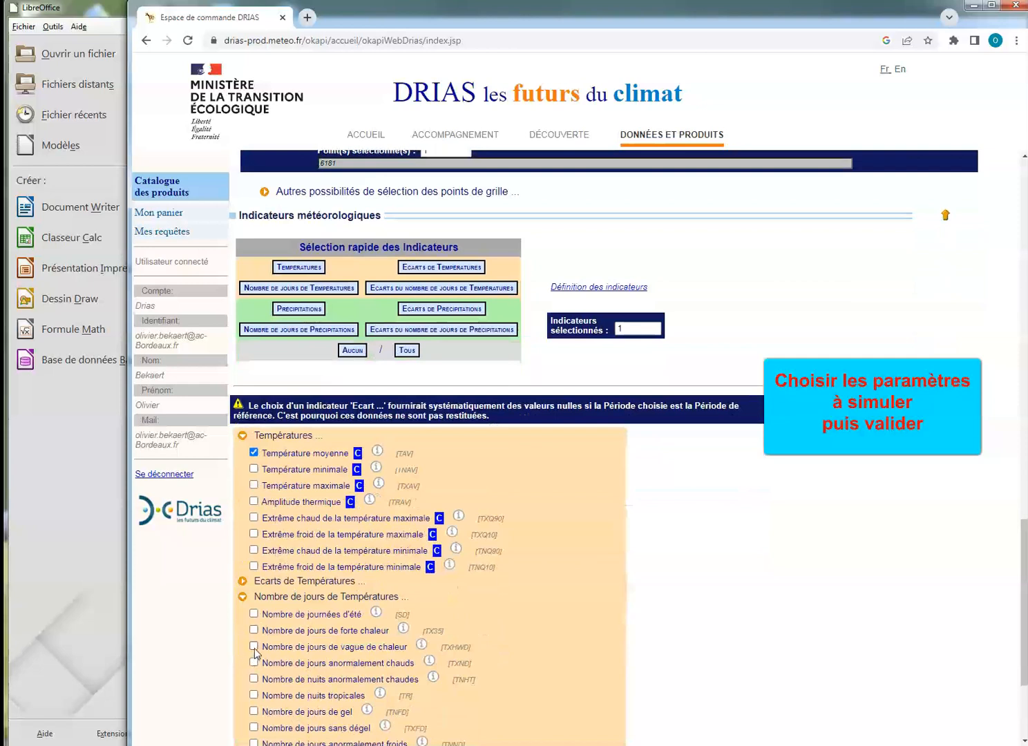
click(254, 646)
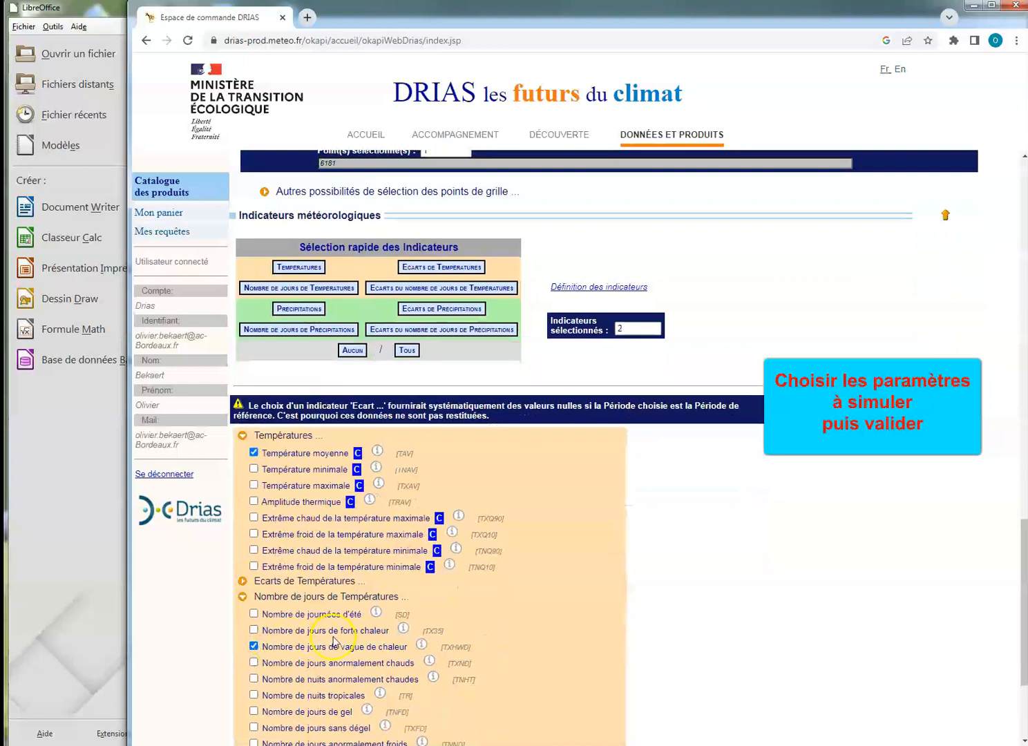
- Add Précipitations quotidiennes from the precipitation indicators to the selection
scroll(266, 639, down, 3)
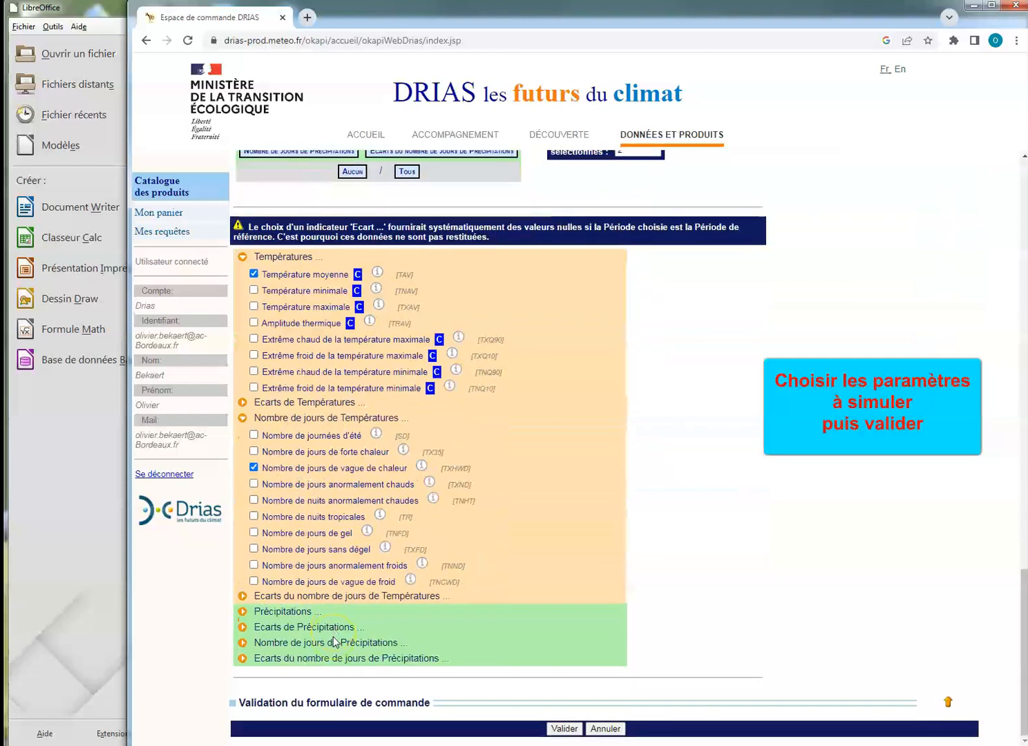
click(242, 611)
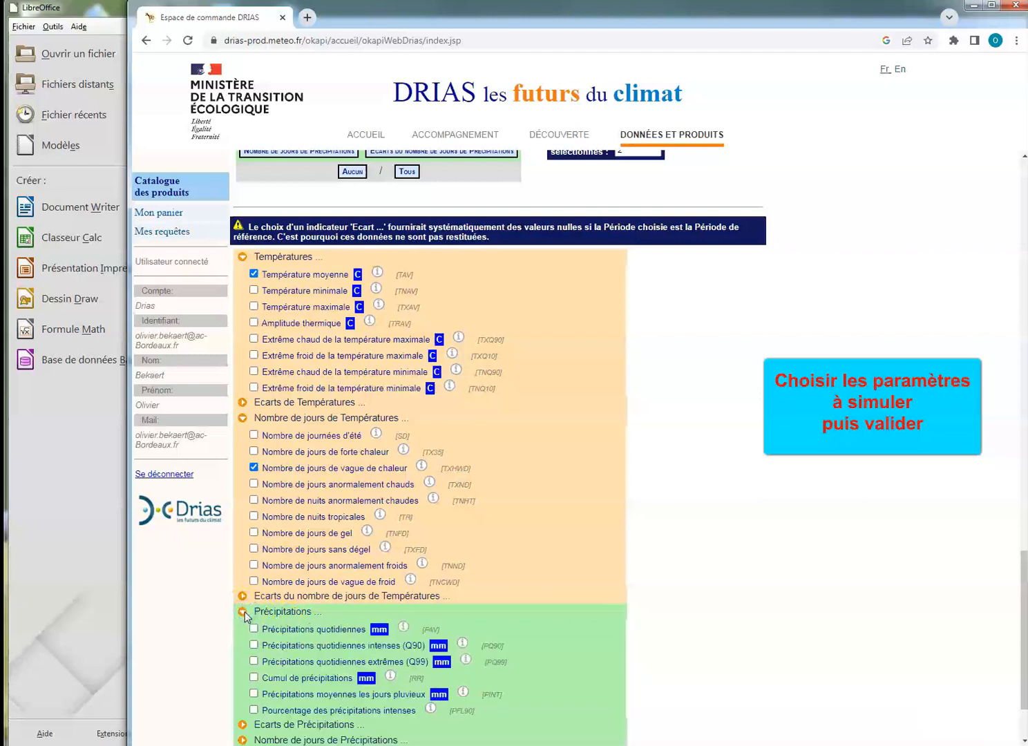
click(255, 677)
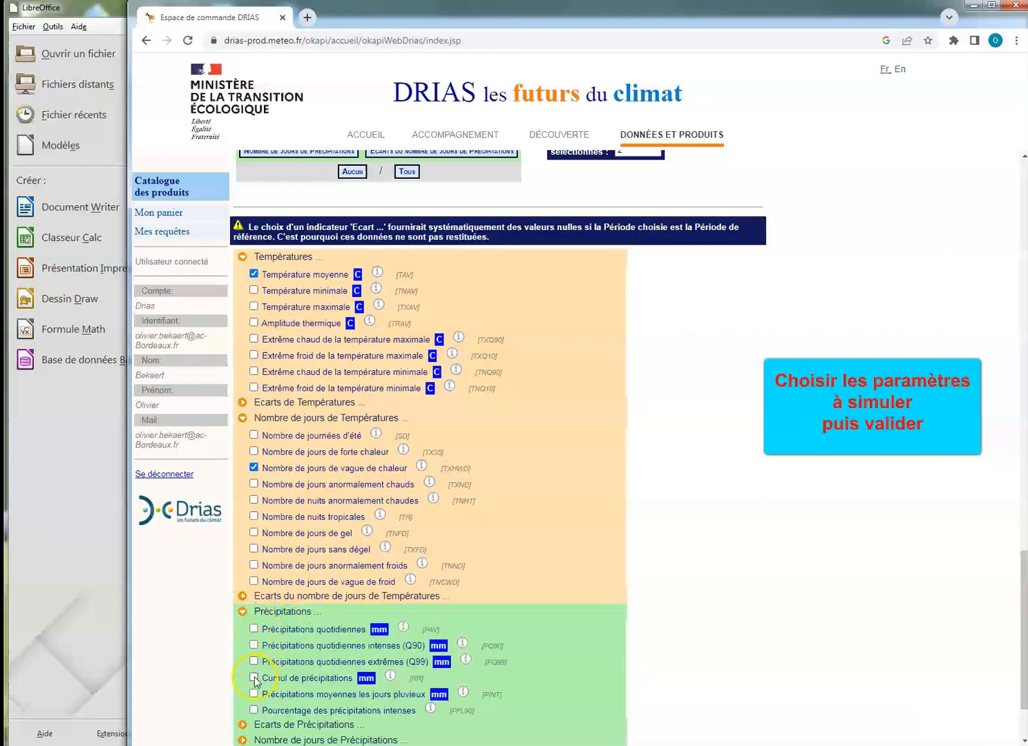
click(254, 629)
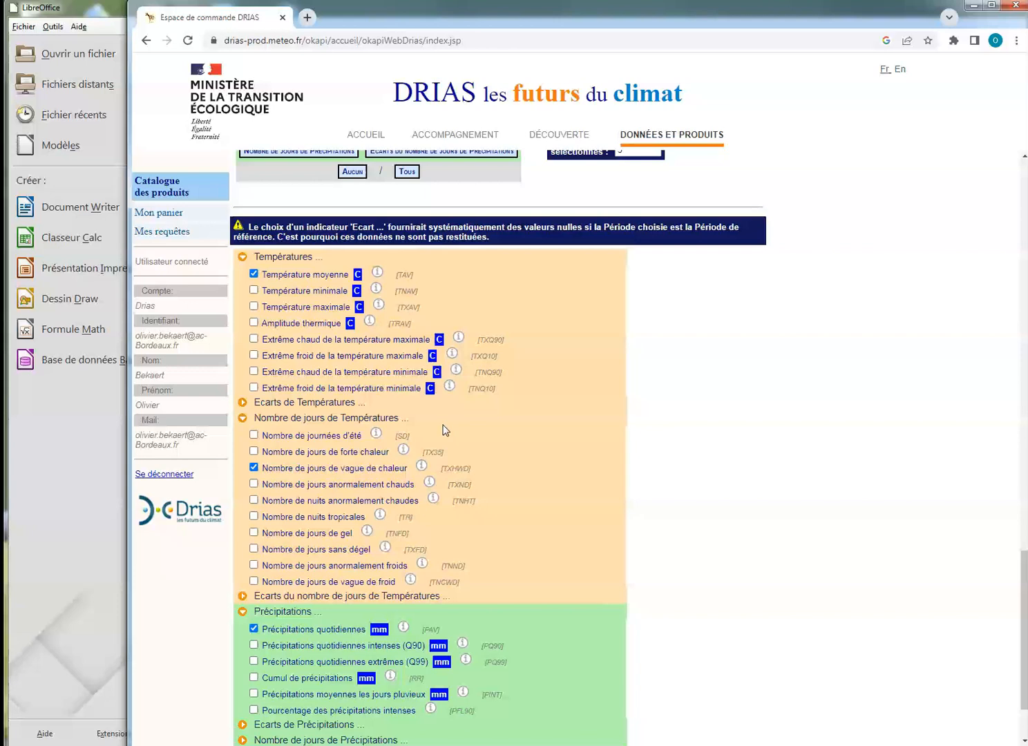
- Validate the order form and confirm the annual indicators request in the cart
scroll(444, 430, down, 2)
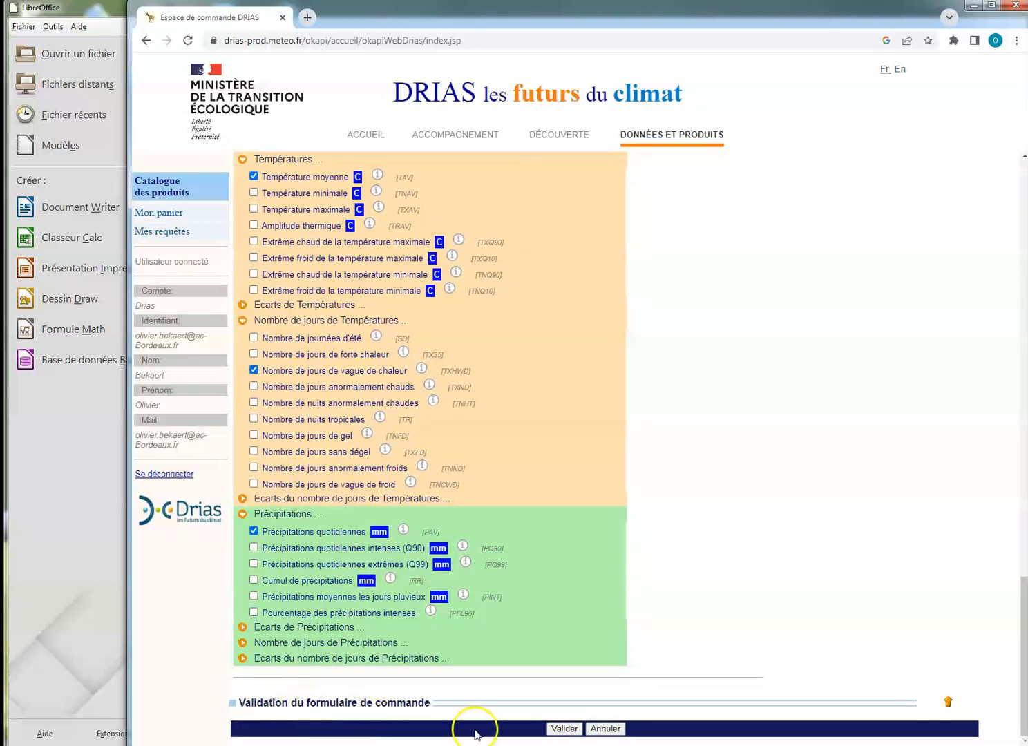
click(557, 728)
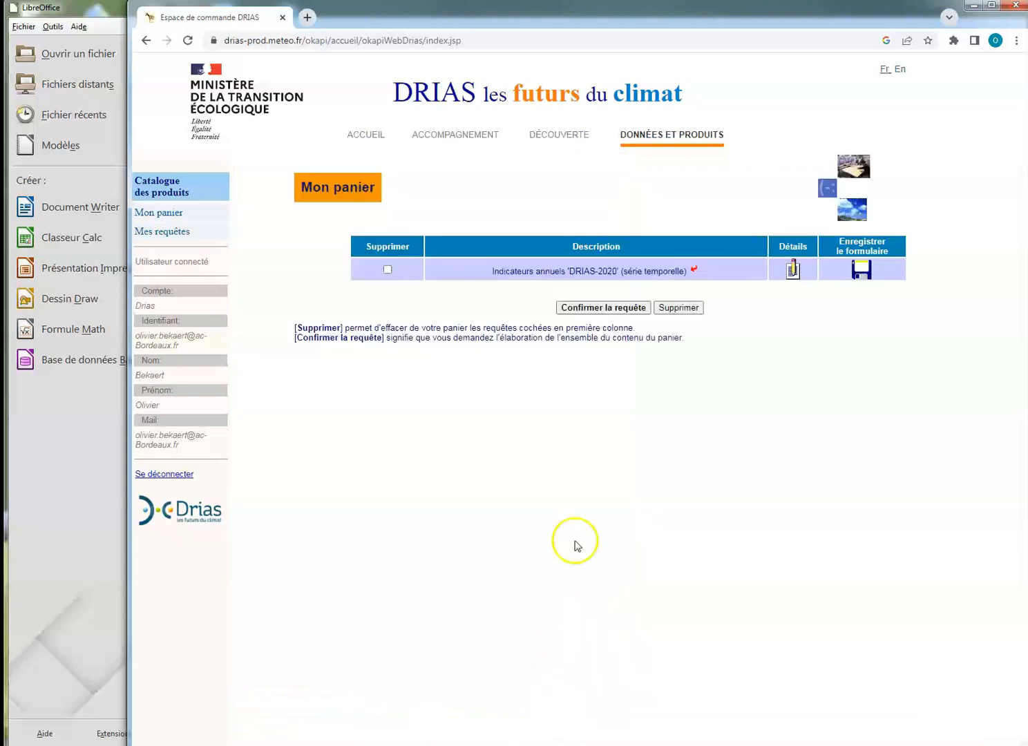
click(607, 308)
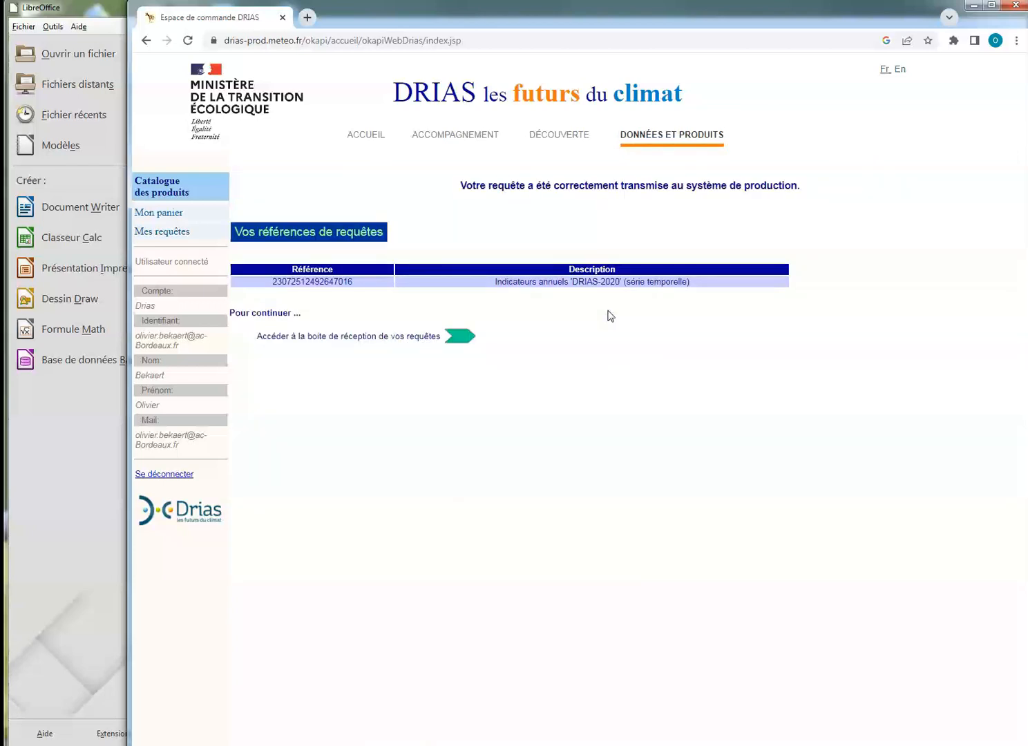
- Open the inbox of submitted requests, check the newest request's TXT download link, and display the list of downloadable products
click(453, 339)
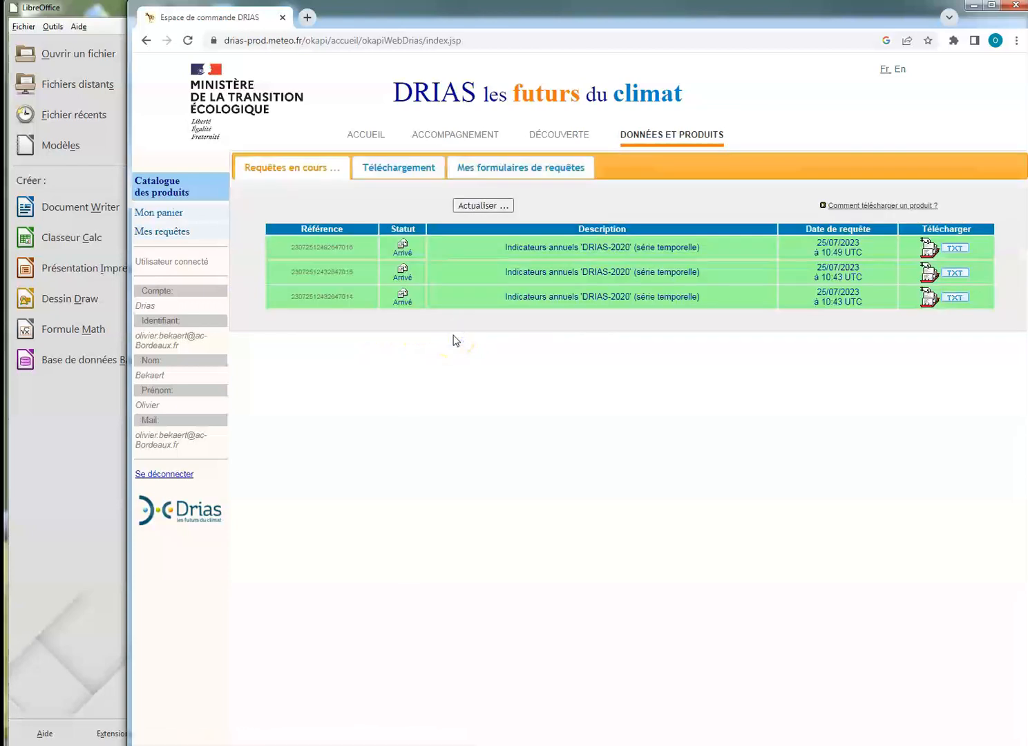
click(447, 334)
right_click(954, 248)
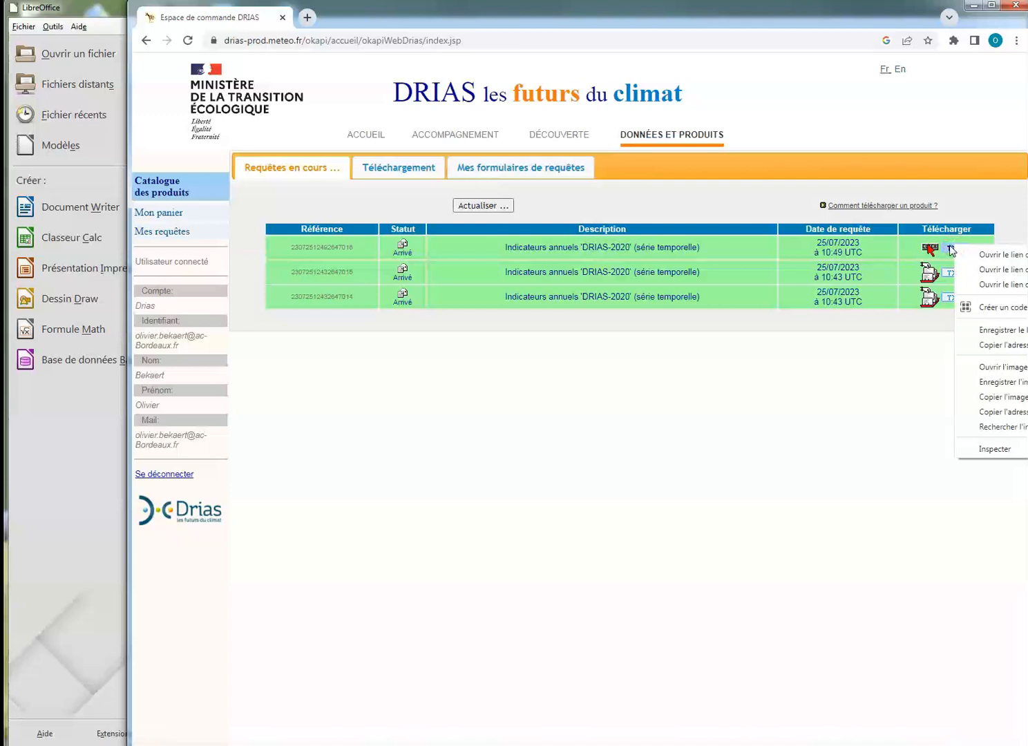
click(404, 173)
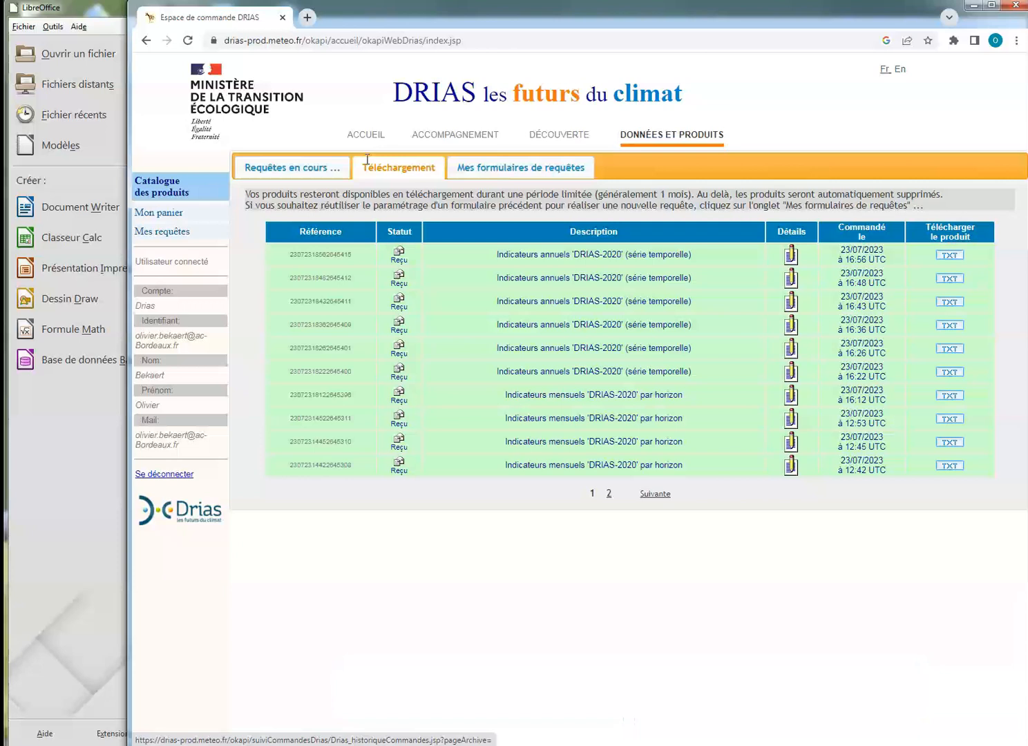
- Switch to LibreOffice, create a Calc spreadsheet and import the indicesALADIN63_CNRM-CM5 text file from the Tutoriel Dryas folder with the preset separators
click(343, 745)
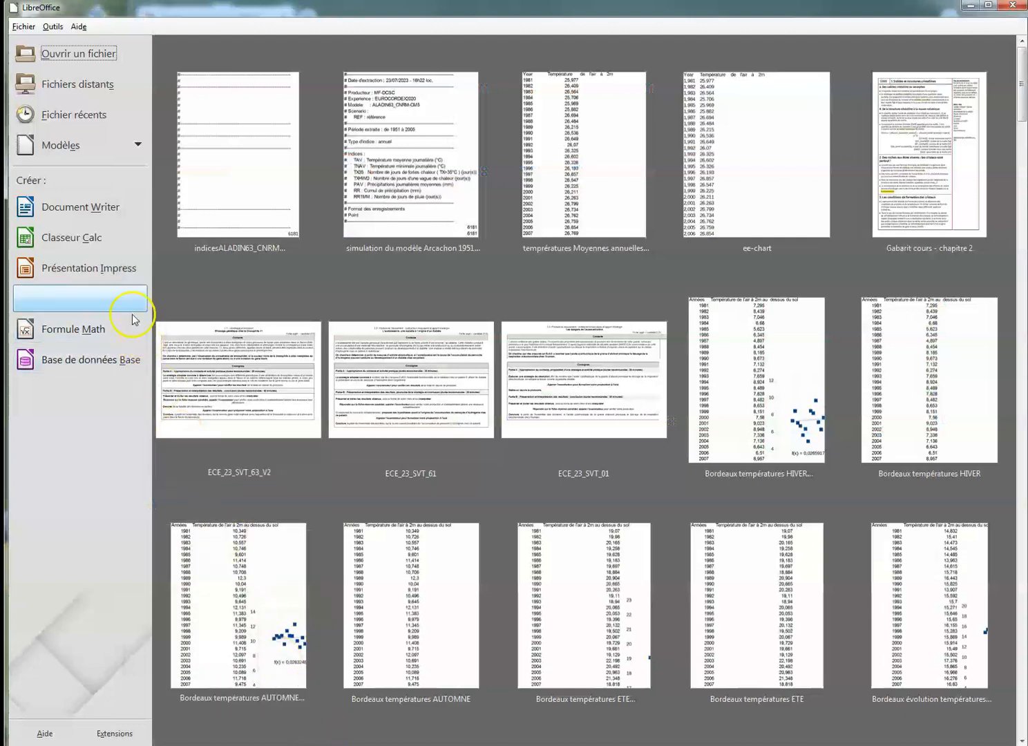
click(92, 238)
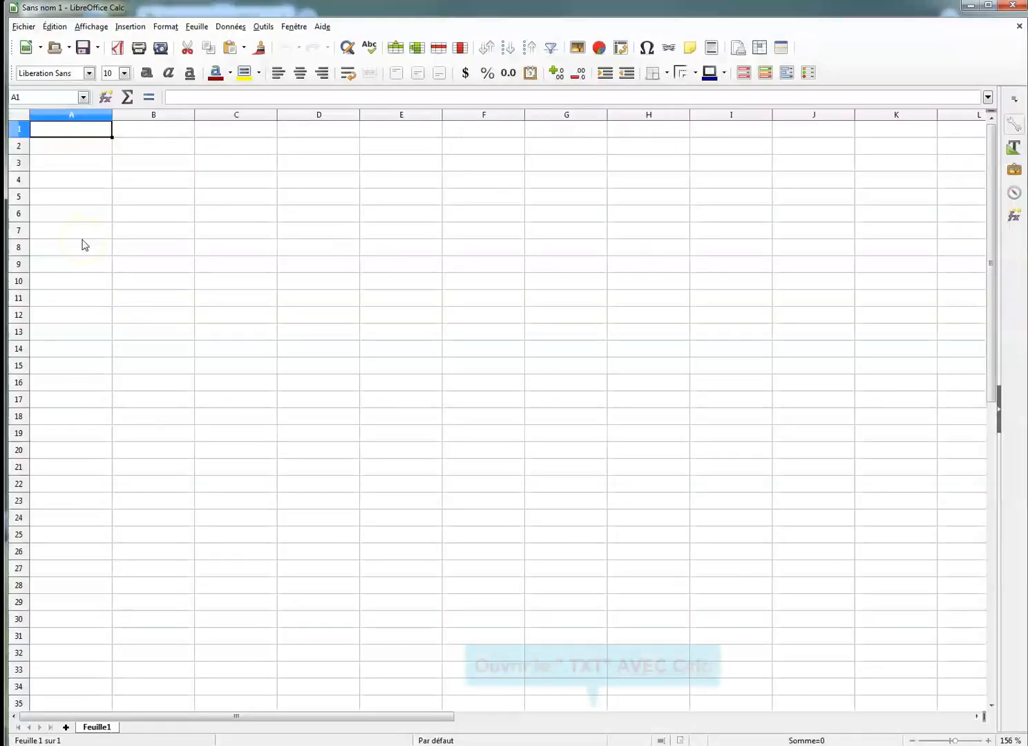
click(19, 31)
click(38, 62)
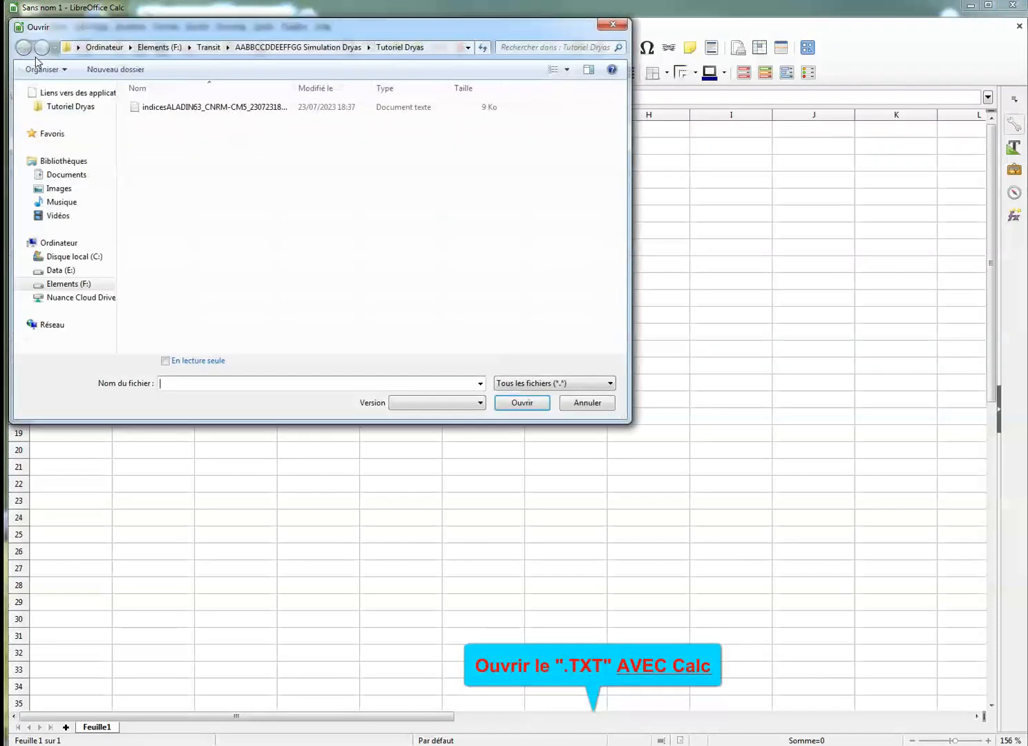
click(146, 110)
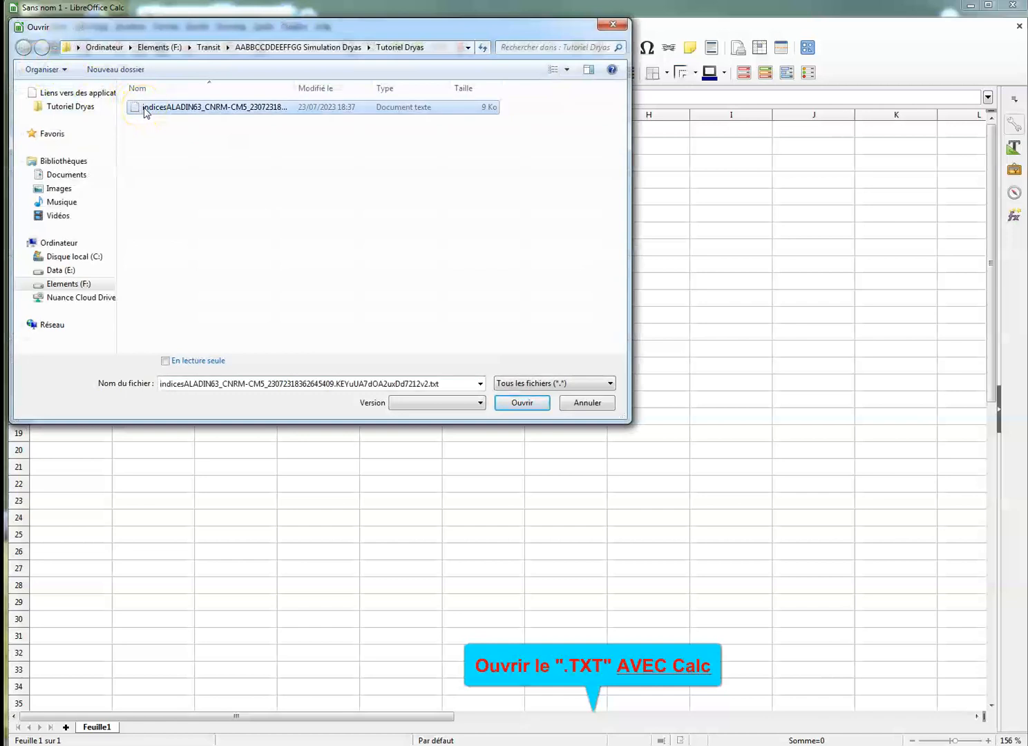
click(518, 404)
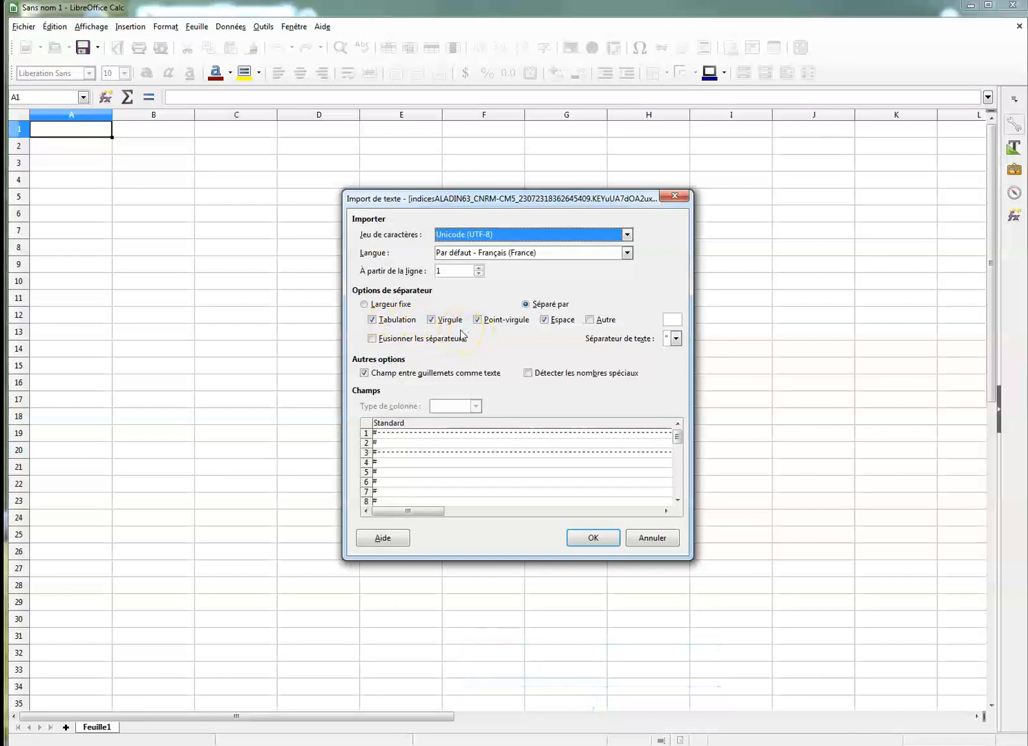
click(591, 538)
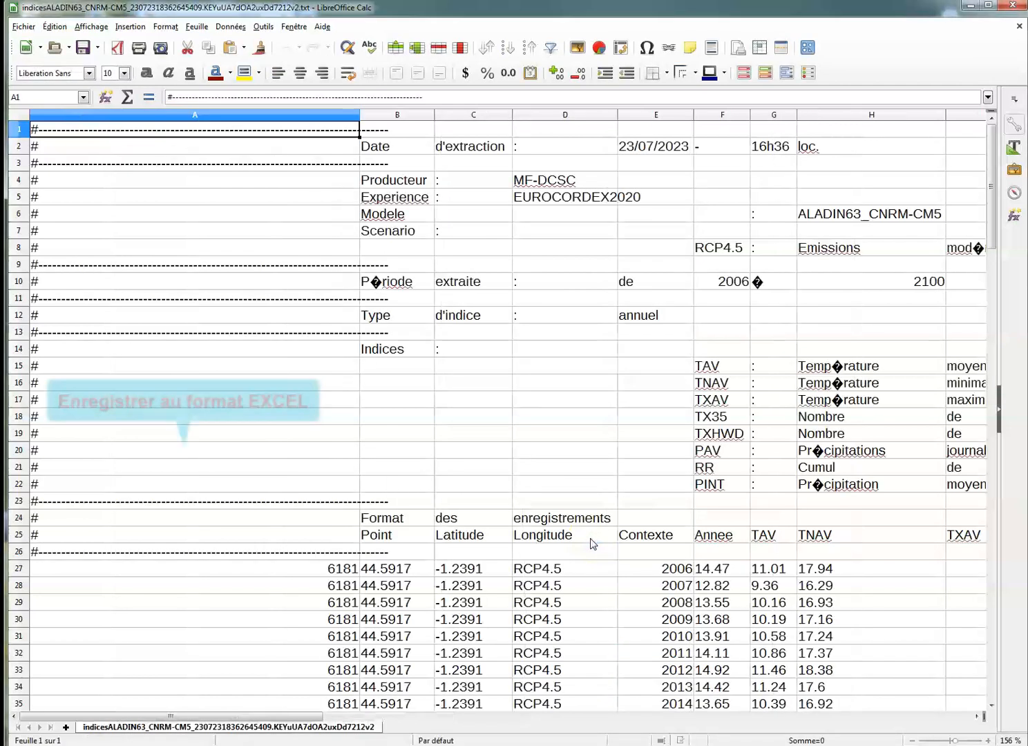
- Save the imported data as essai in Microsoft Excel 97-2003 (.xls) format in the Tutoriel Dryas folder, keeping the Excel format
scroll(594, 536, down, 5)
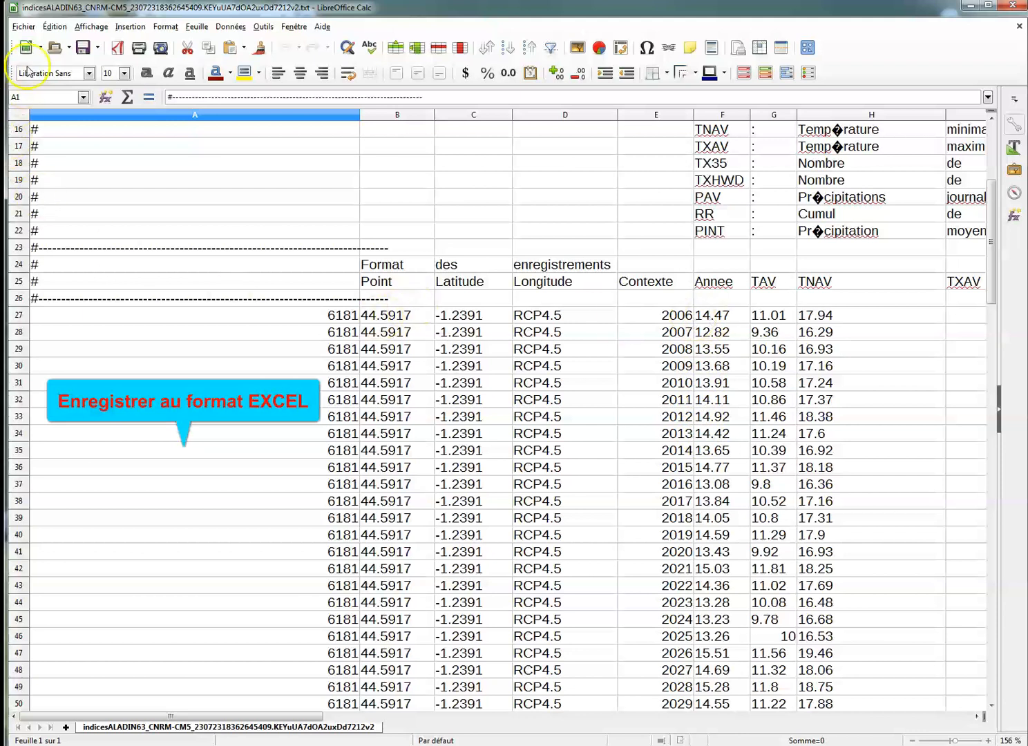
click(21, 29)
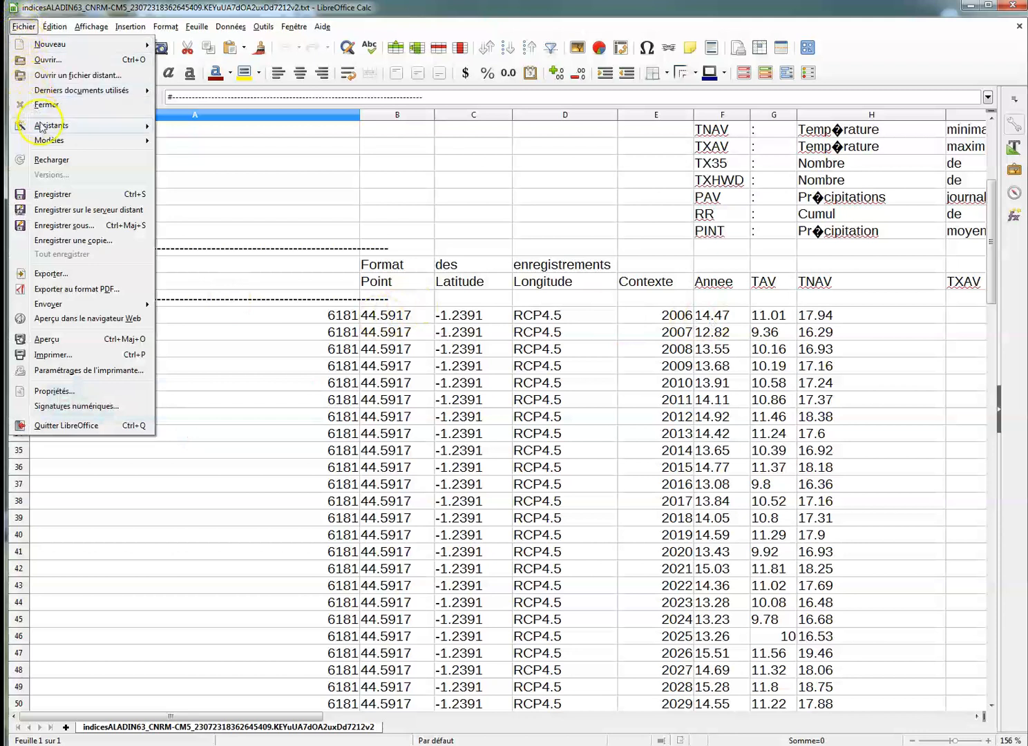
click(52, 229)
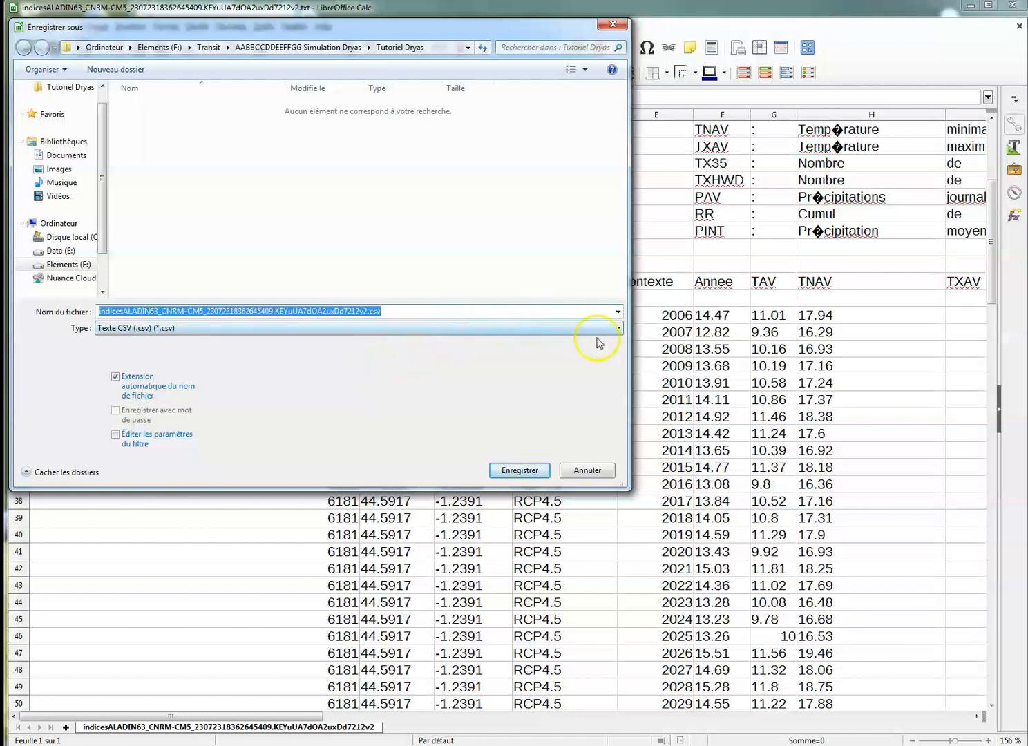
click(618, 328)
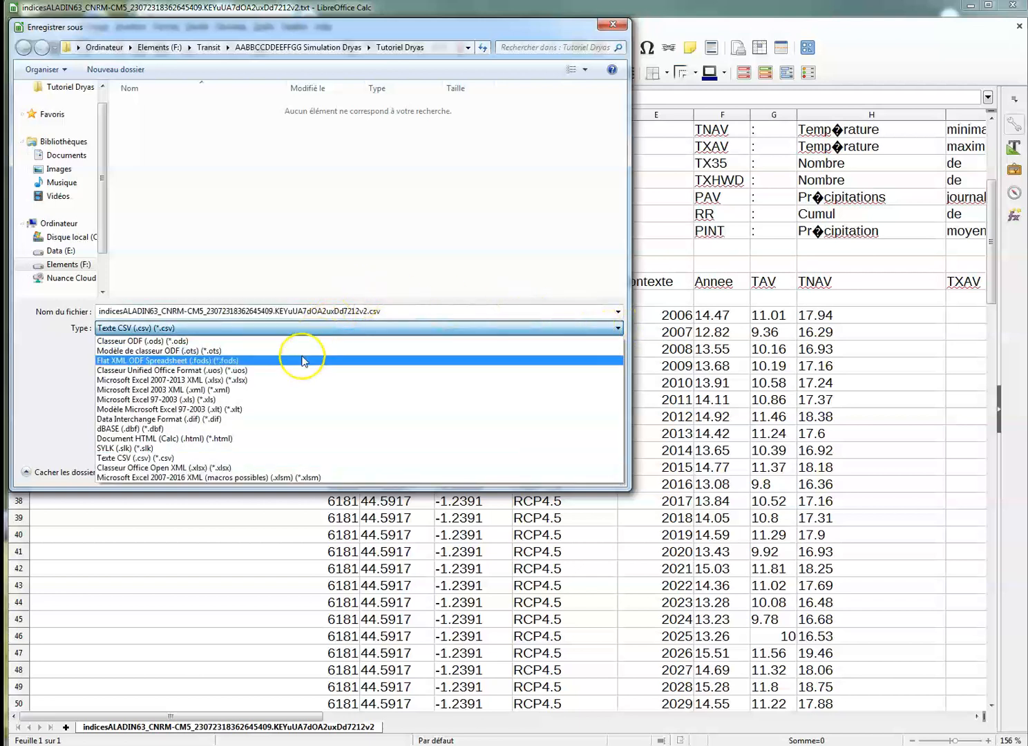
click(251, 400)
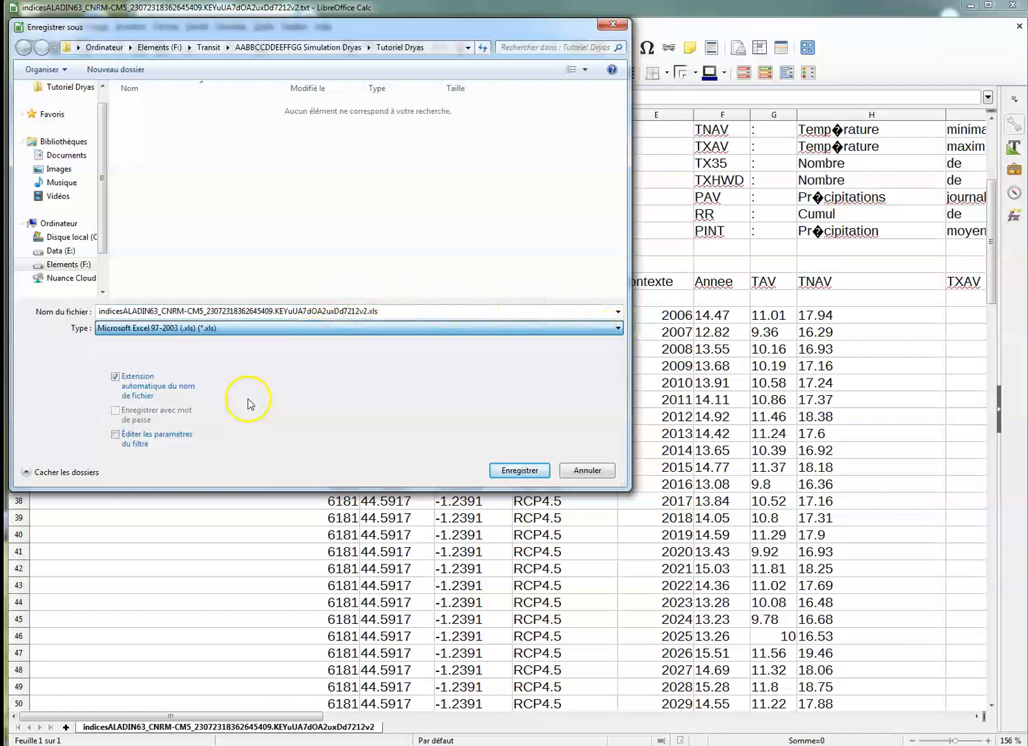
double_click(399, 311)
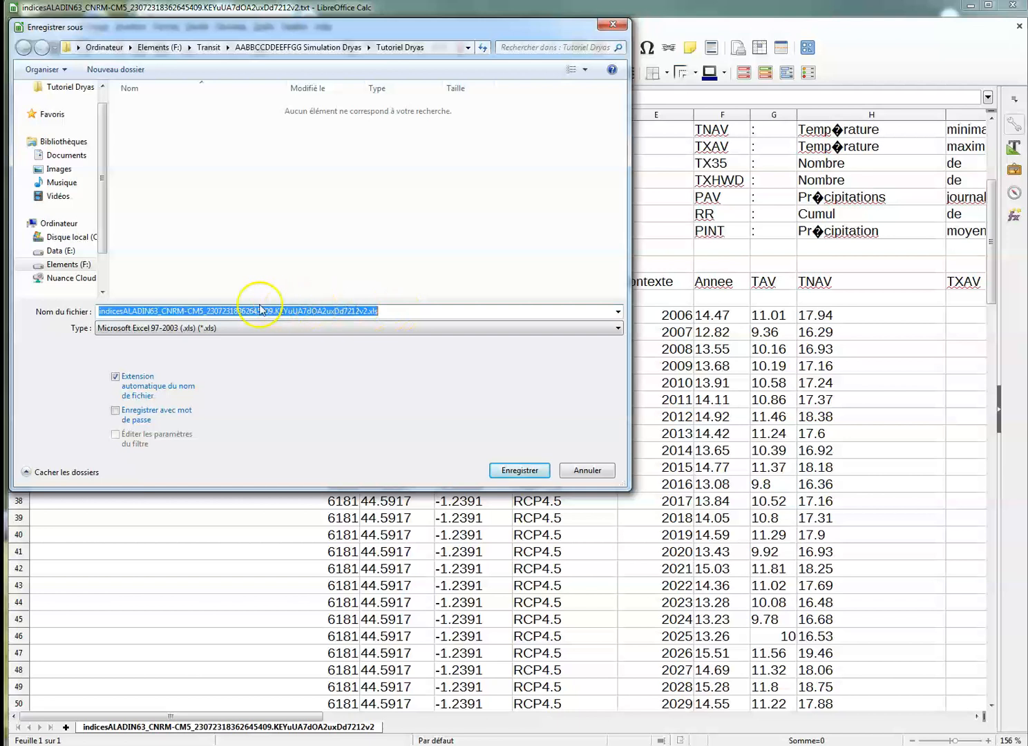
text(essai)
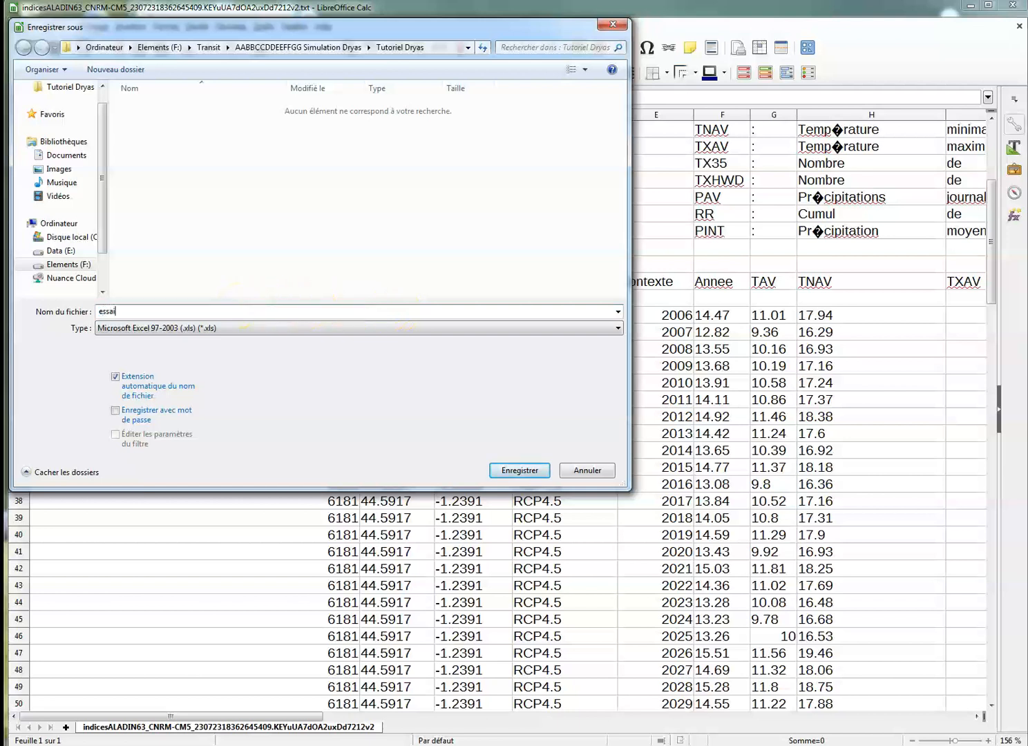
click(519, 471)
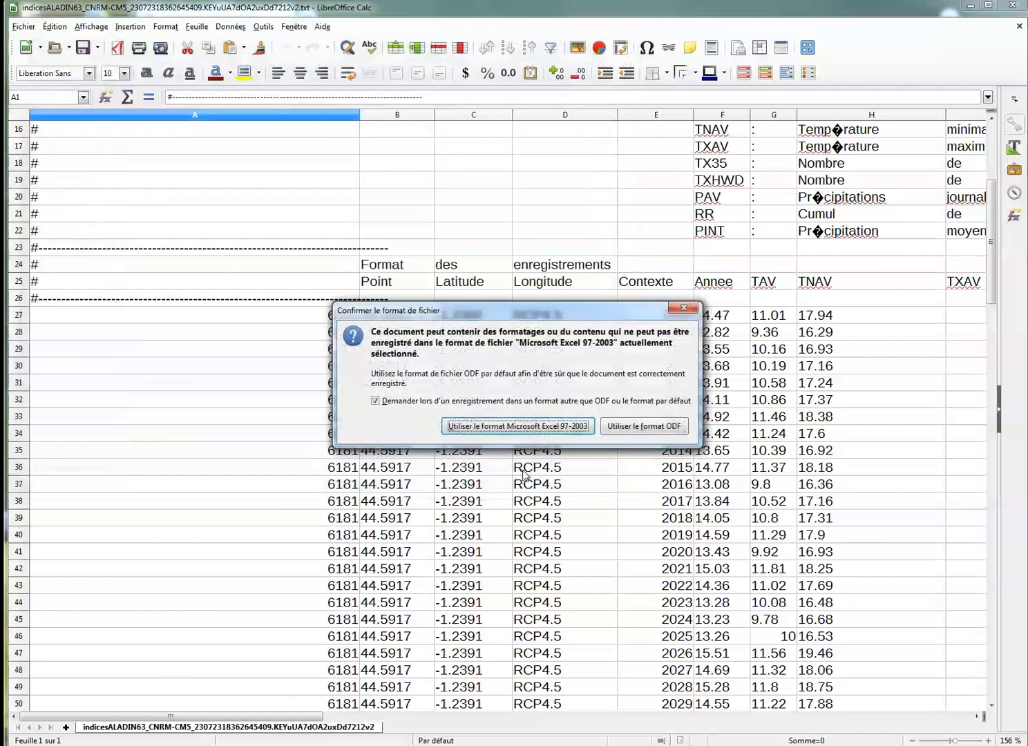
click(517, 426)
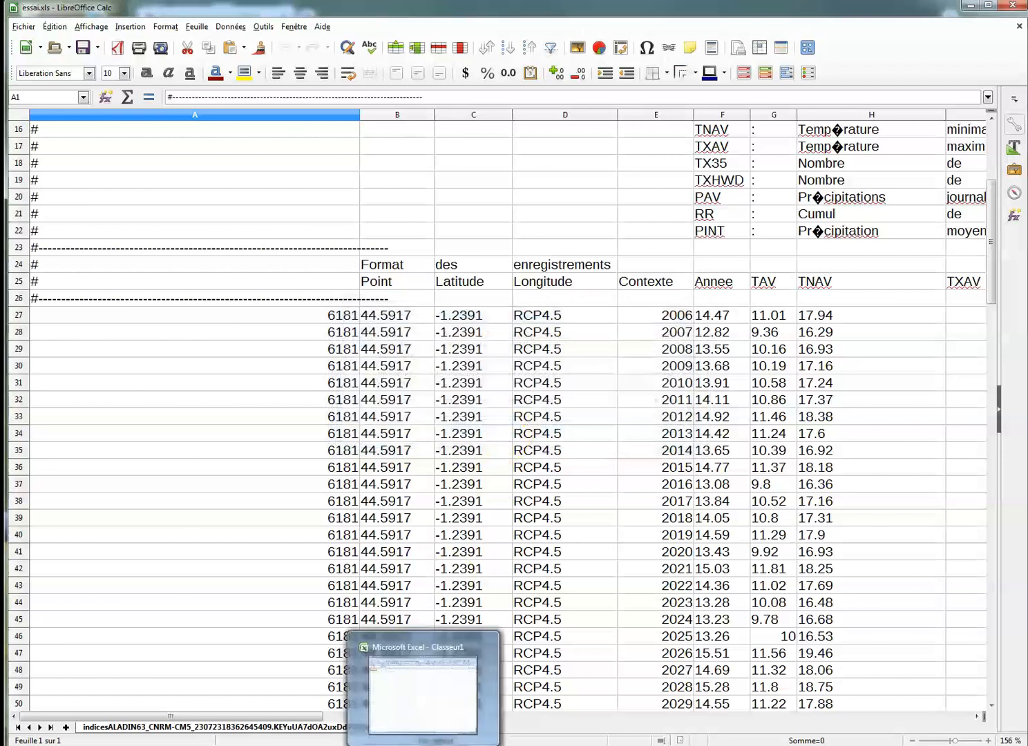
- Switch to Microsoft Excel and open essai.xls read-only from the Tutoriel Dryas folder under Transit\AABBCCDDEEFFGG Simulation Dryas on Elements (F:)
click(422, 745)
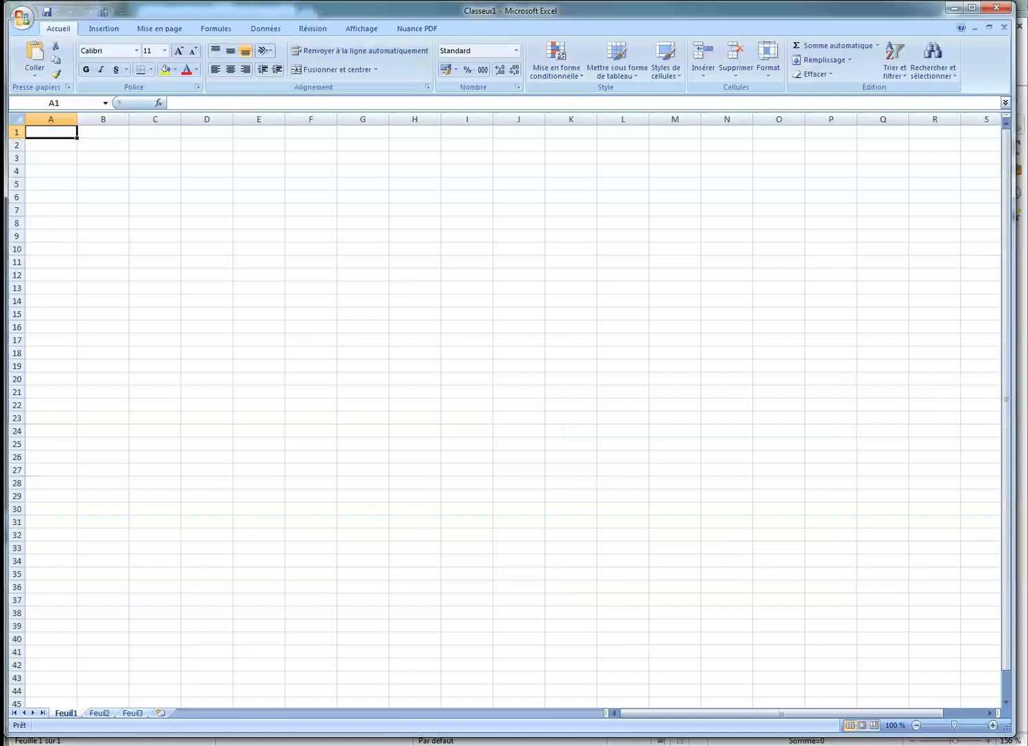
click(21, 17)
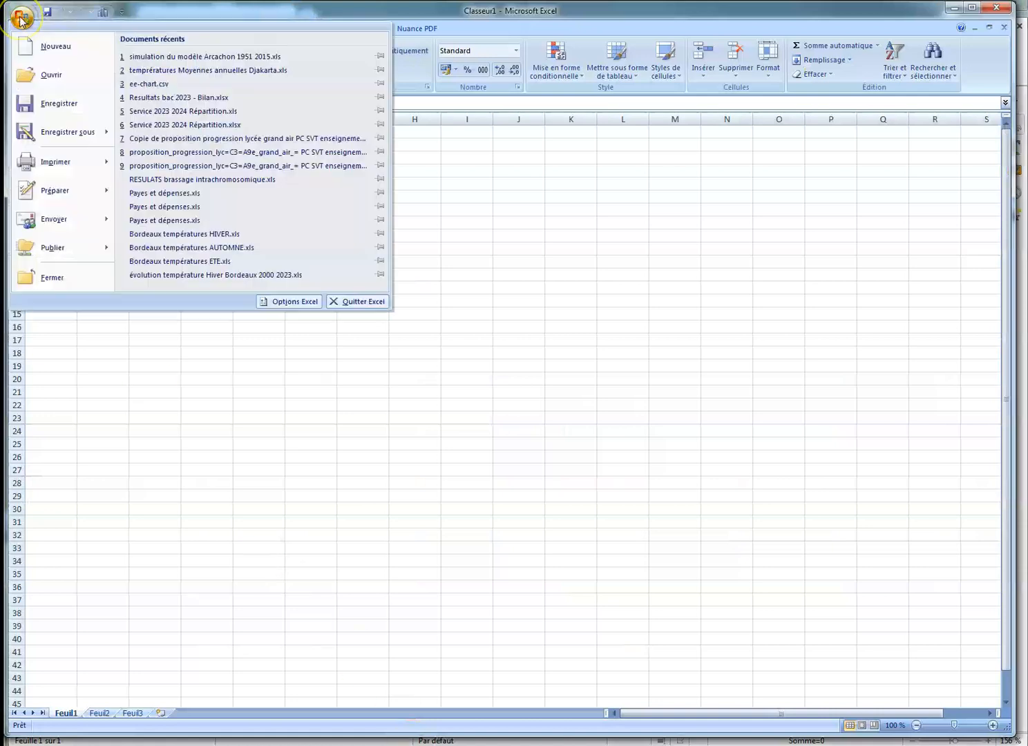
click(35, 72)
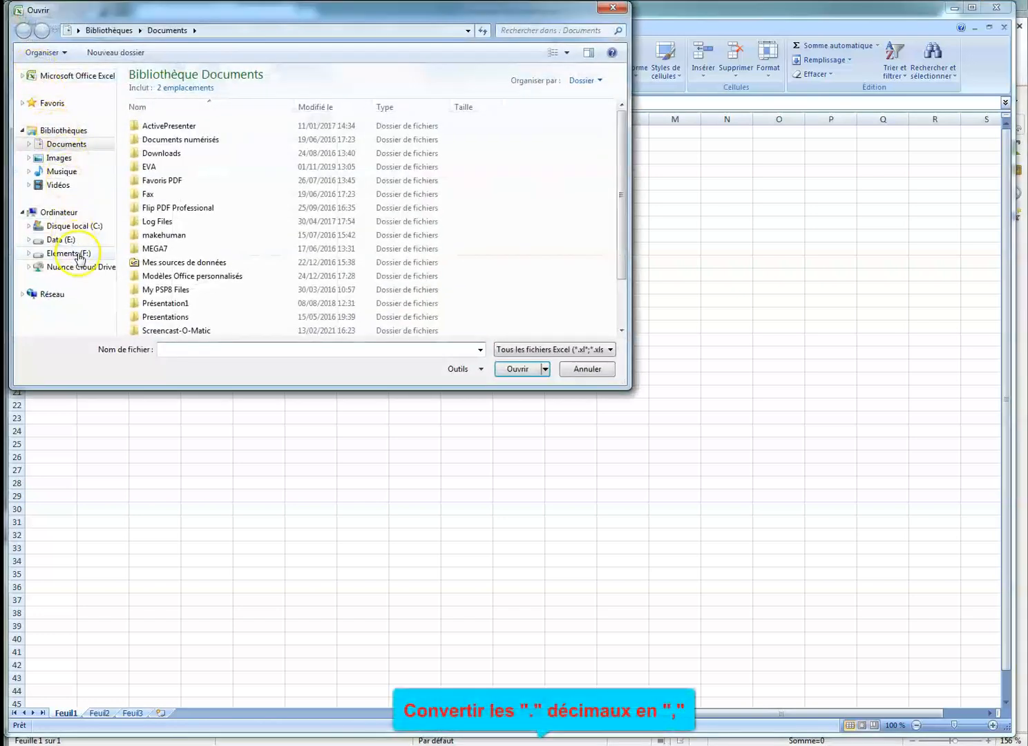
click(80, 258)
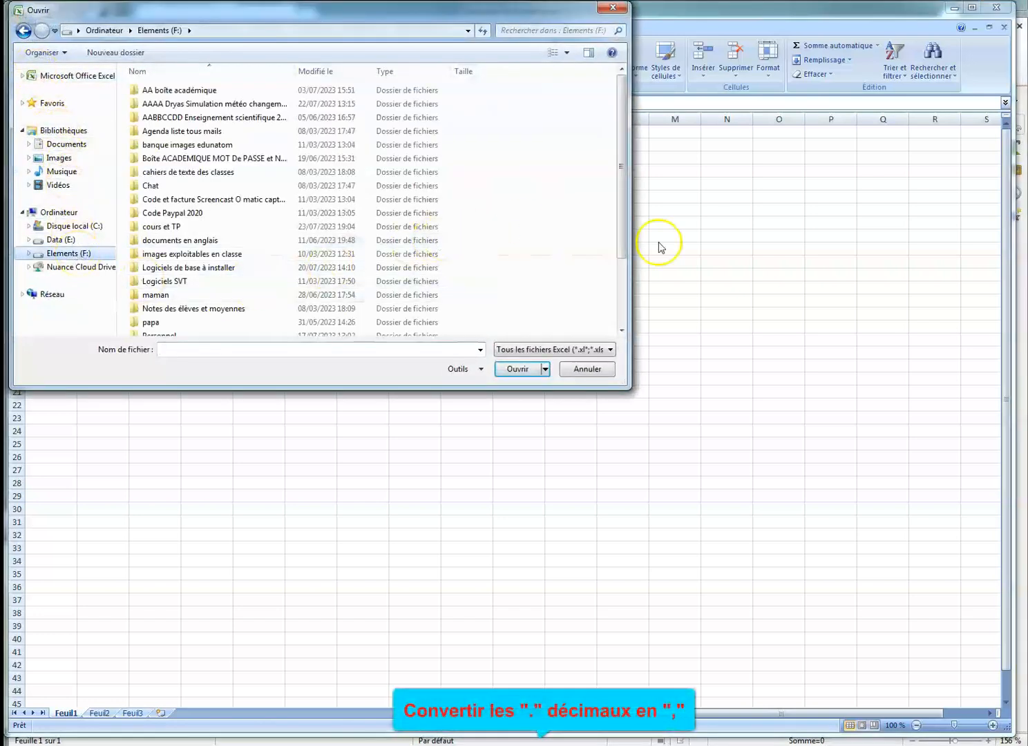
scroll(624, 241, down, 3)
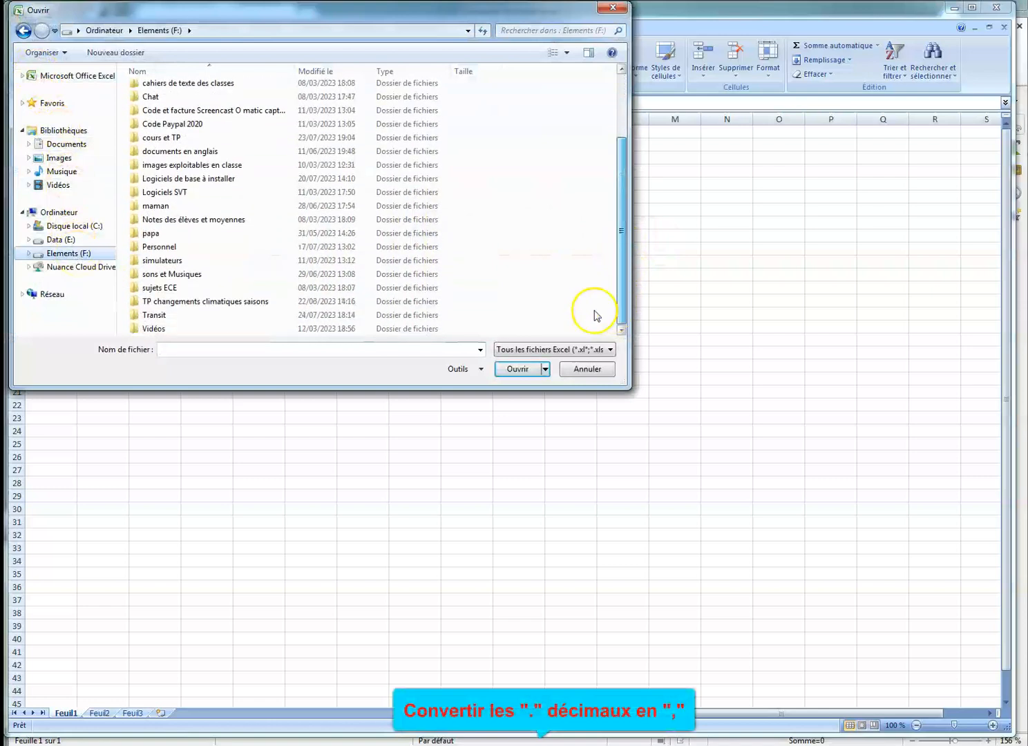
double_click(149, 315)
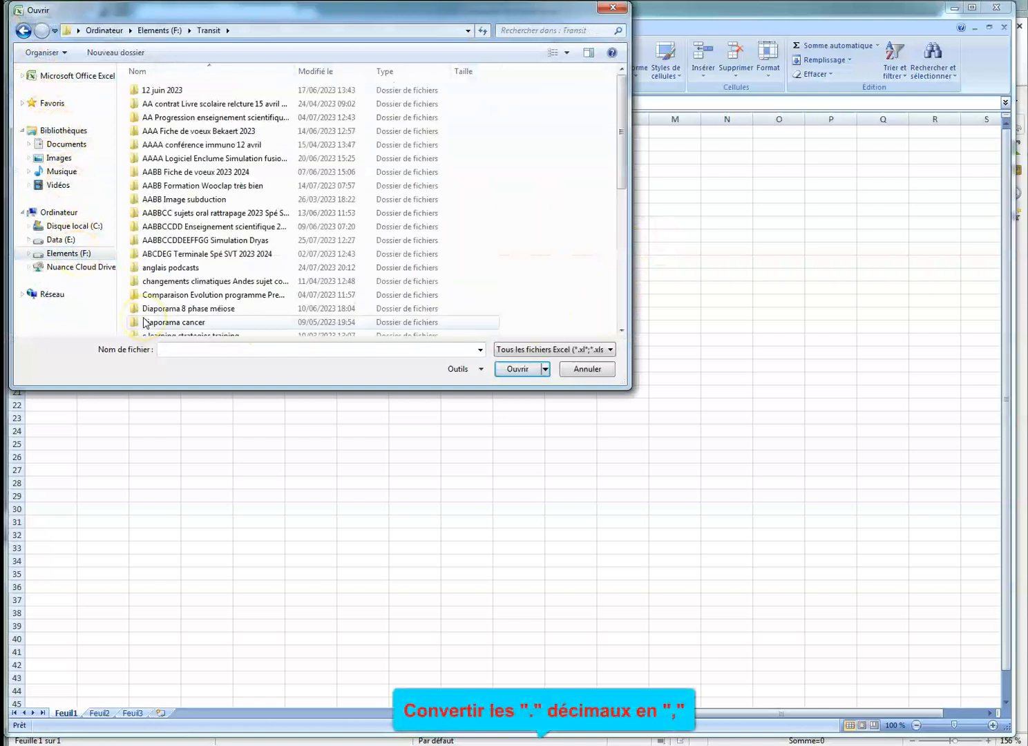
double_click(172, 241)
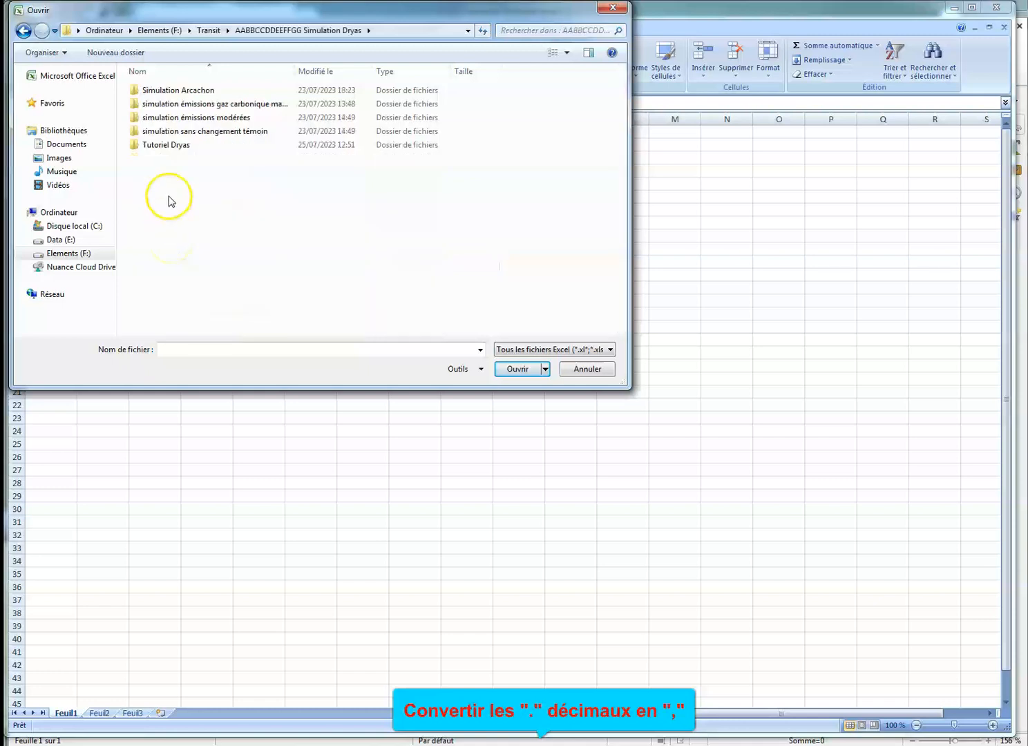
click(164, 146)
double_click(163, 146)
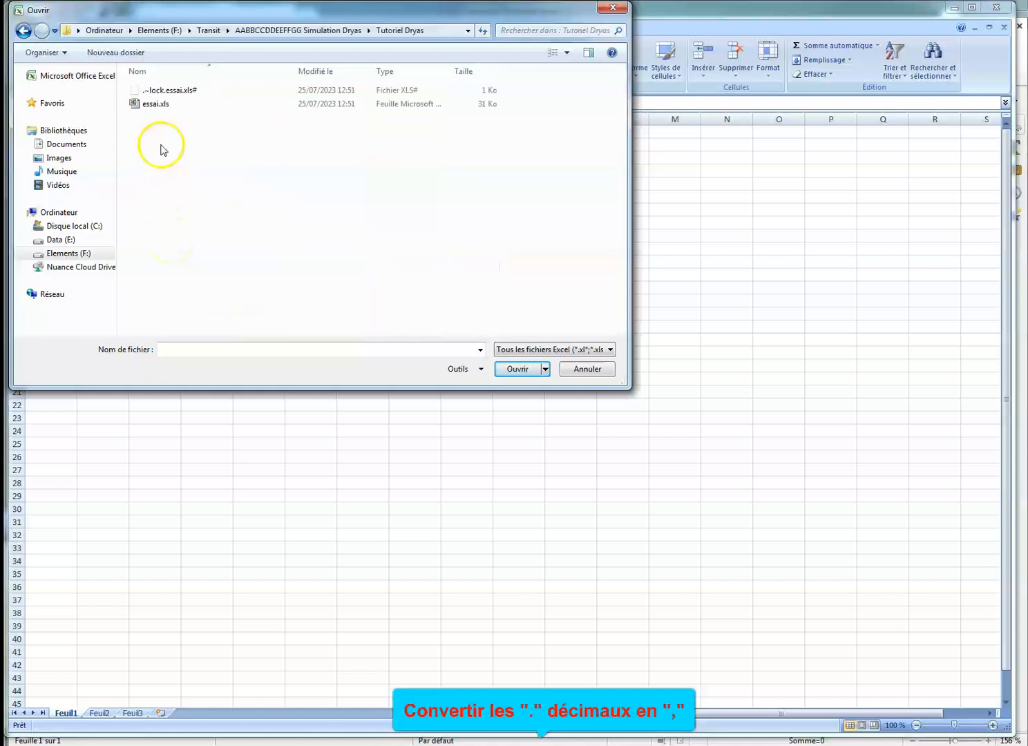
click(155, 105)
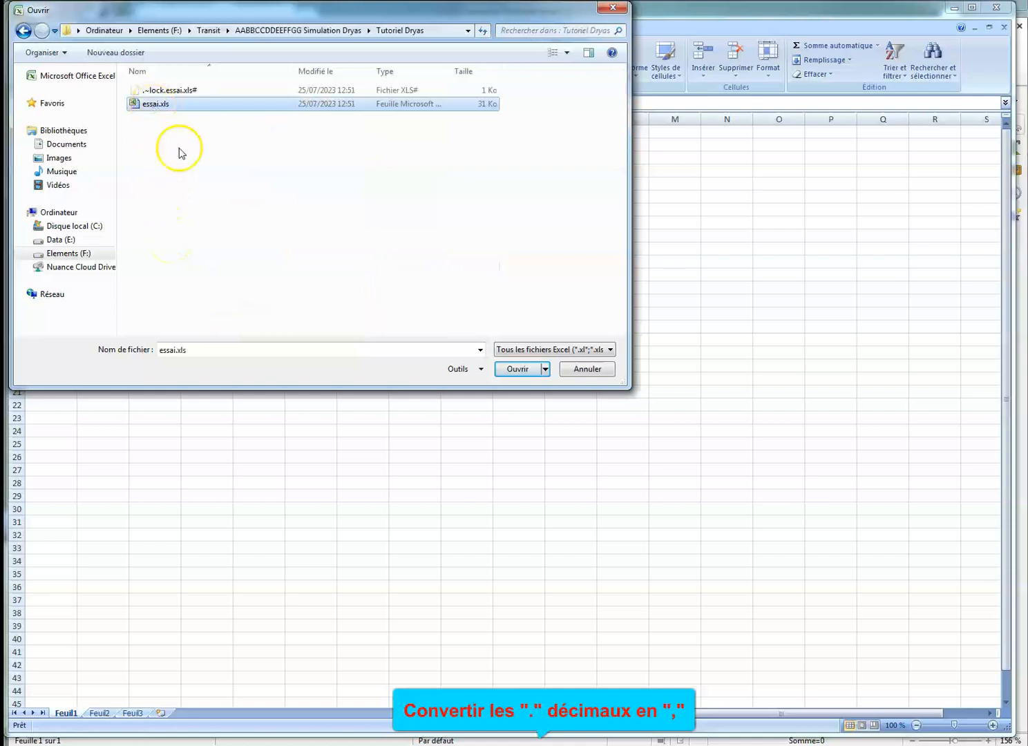
click(517, 371)
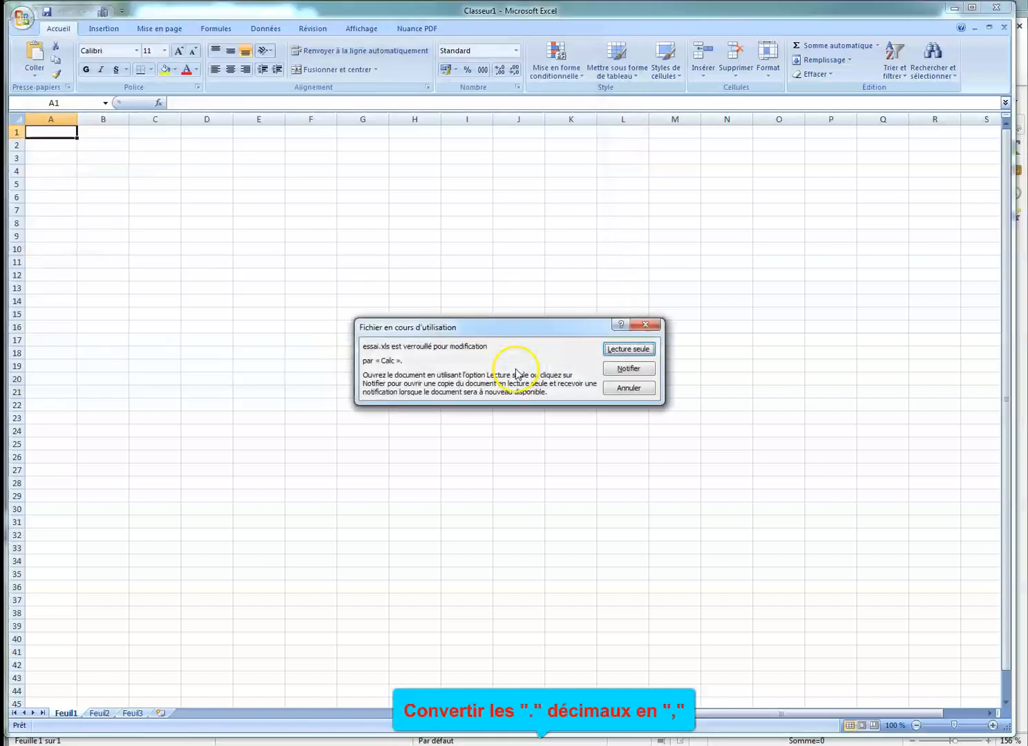
click(626, 349)
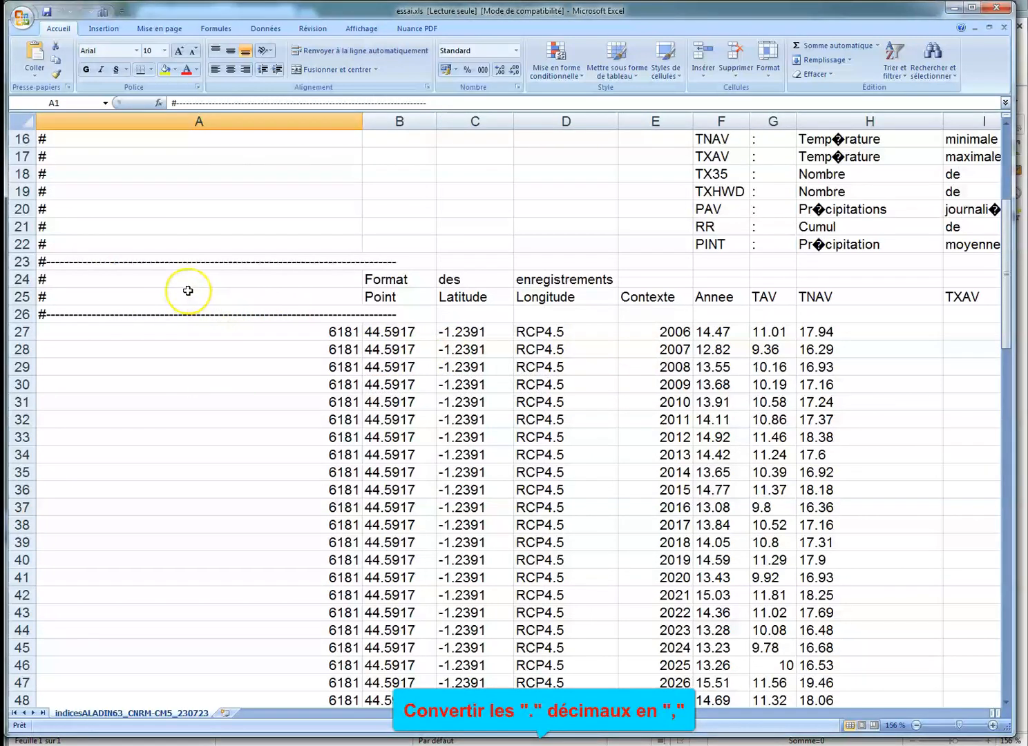
- Replace every decimal point "." with a comma "," across the sheet's whole data range from A1 to its last cell
key(ctrl+shift+End)
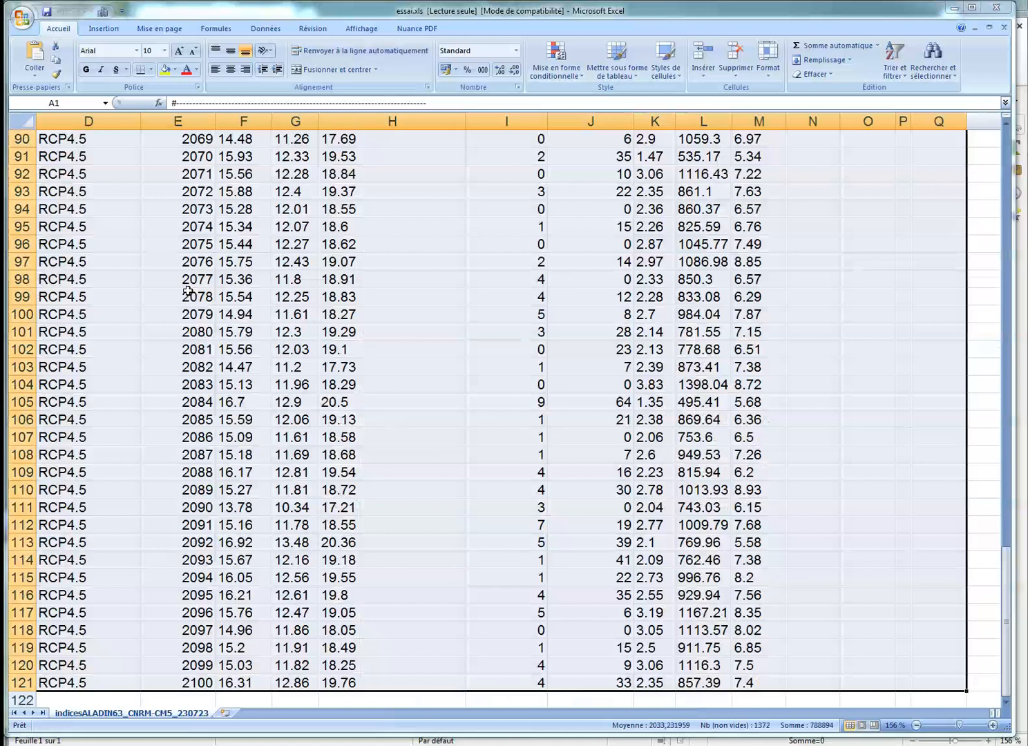
key(ctrl+h)
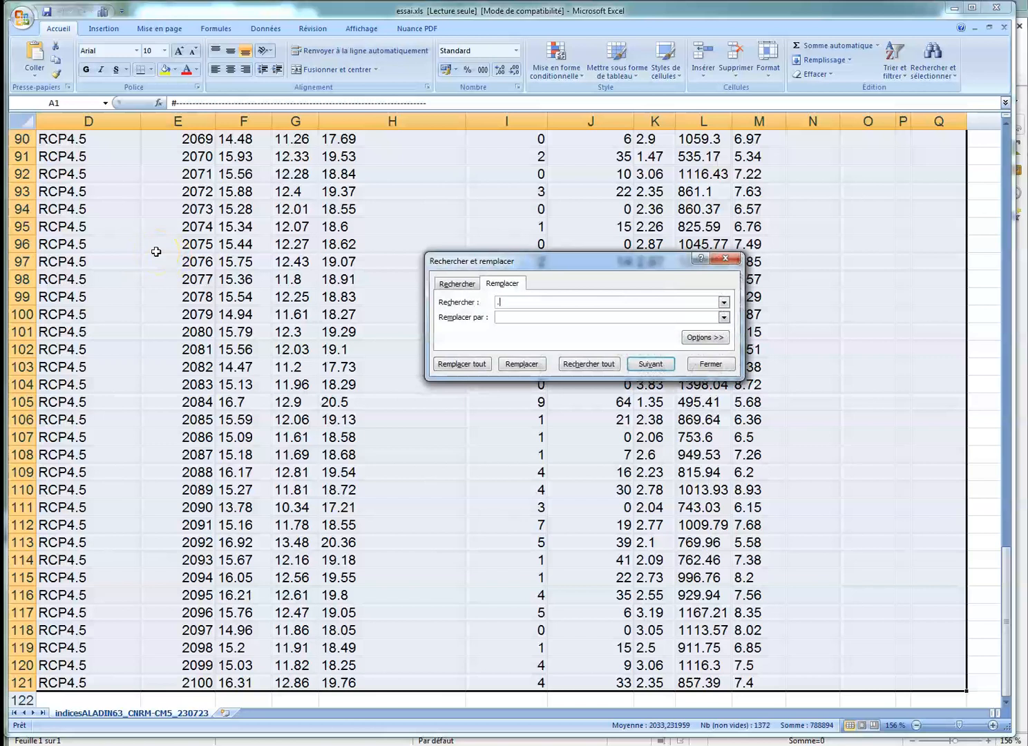
click(510, 318)
text(,)
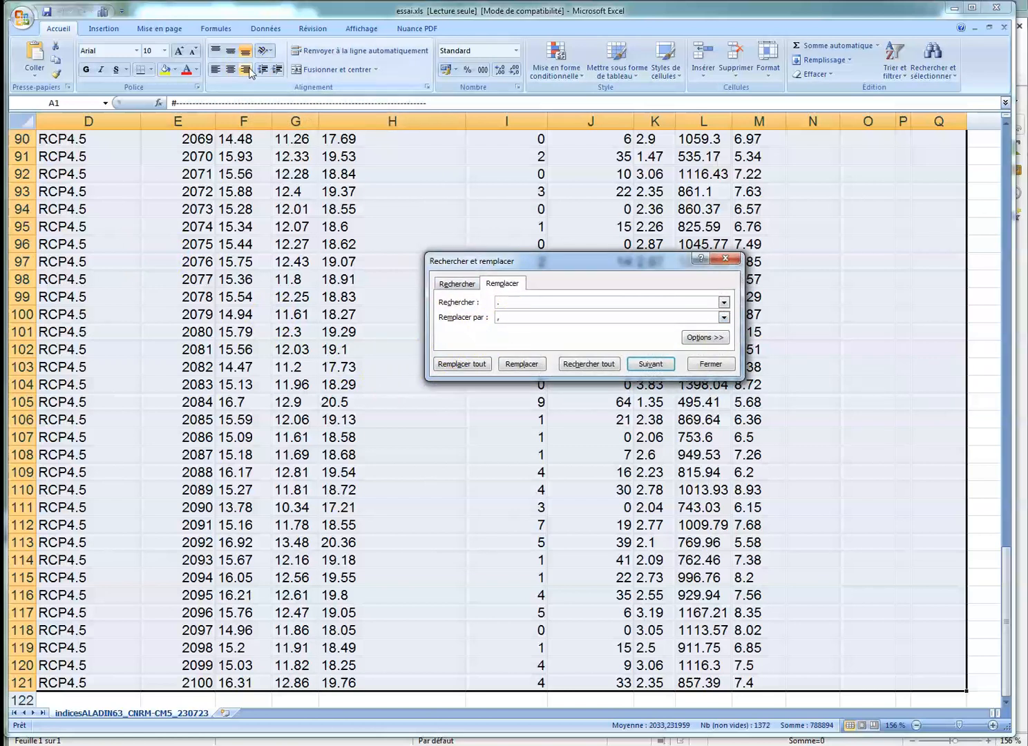
click(474, 366)
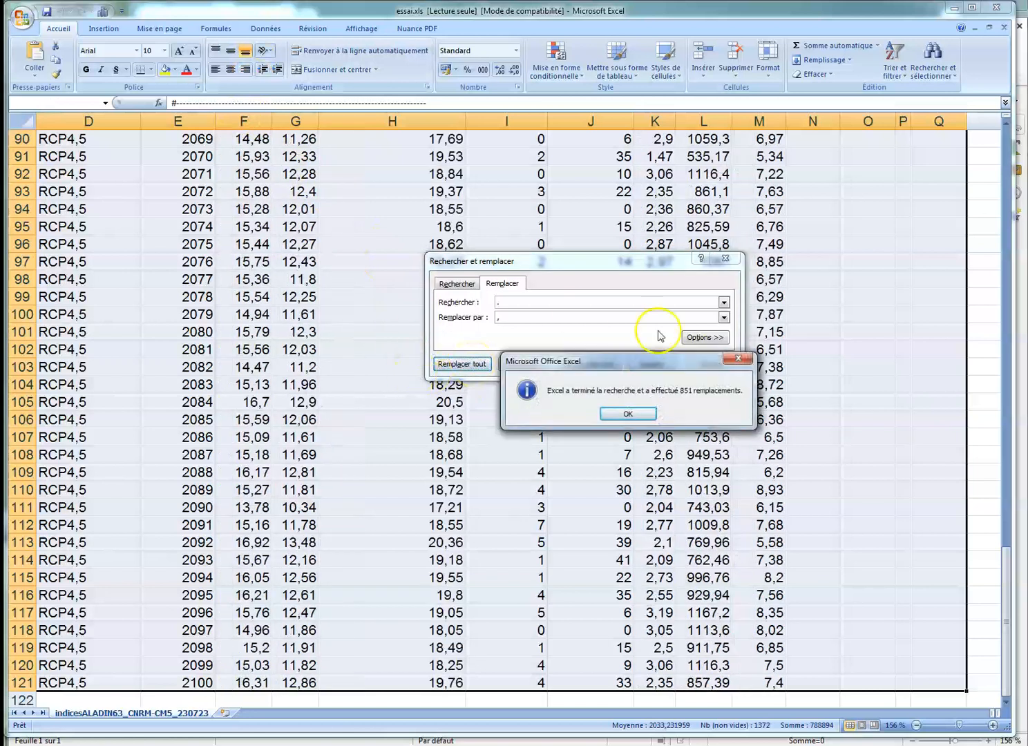
click(625, 414)
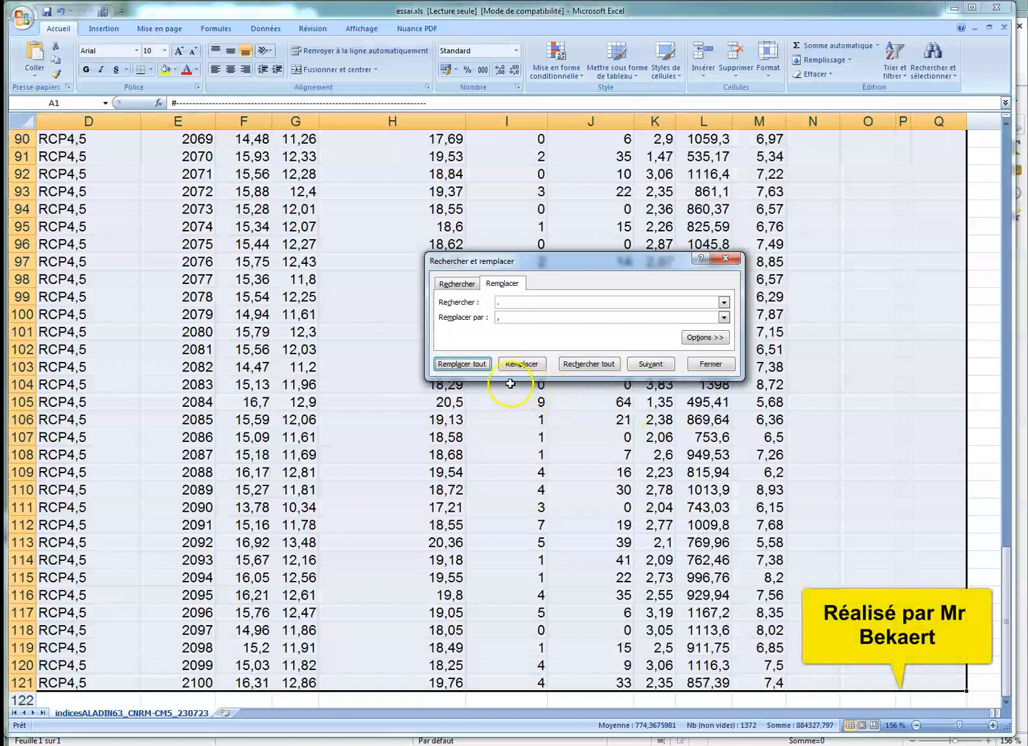
click(717, 365)
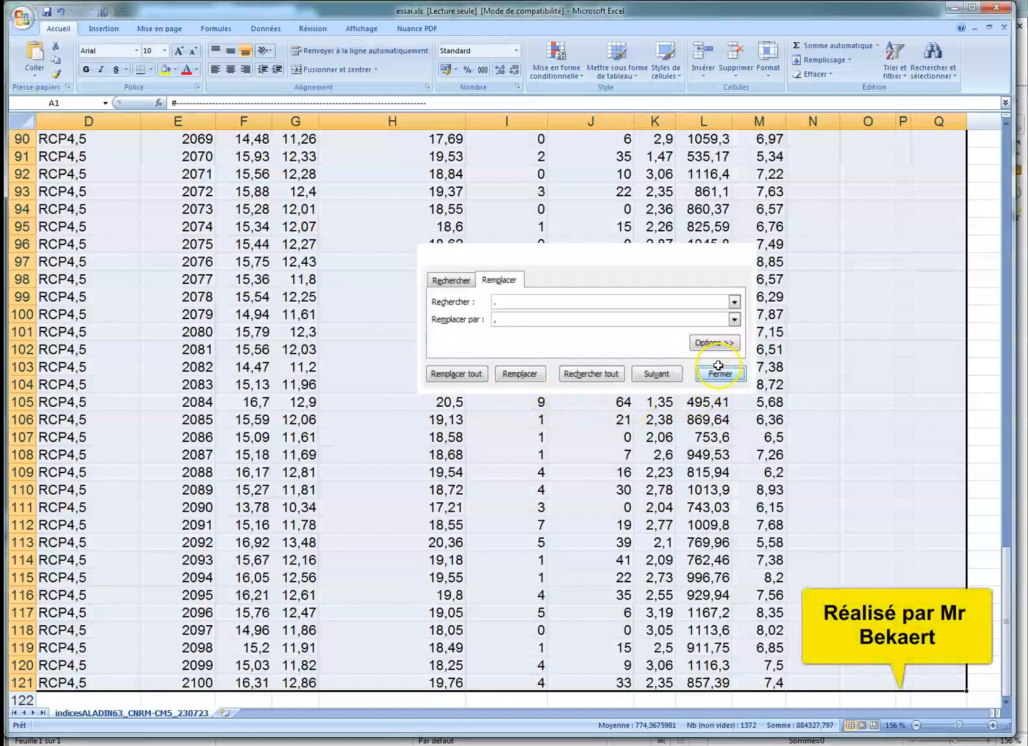
- Close the replacement dialog and save the converted workbook as a copy named essai bis.xls in Excel 97-2003 format in the Tutoriel Dryas folder
click(718, 379)
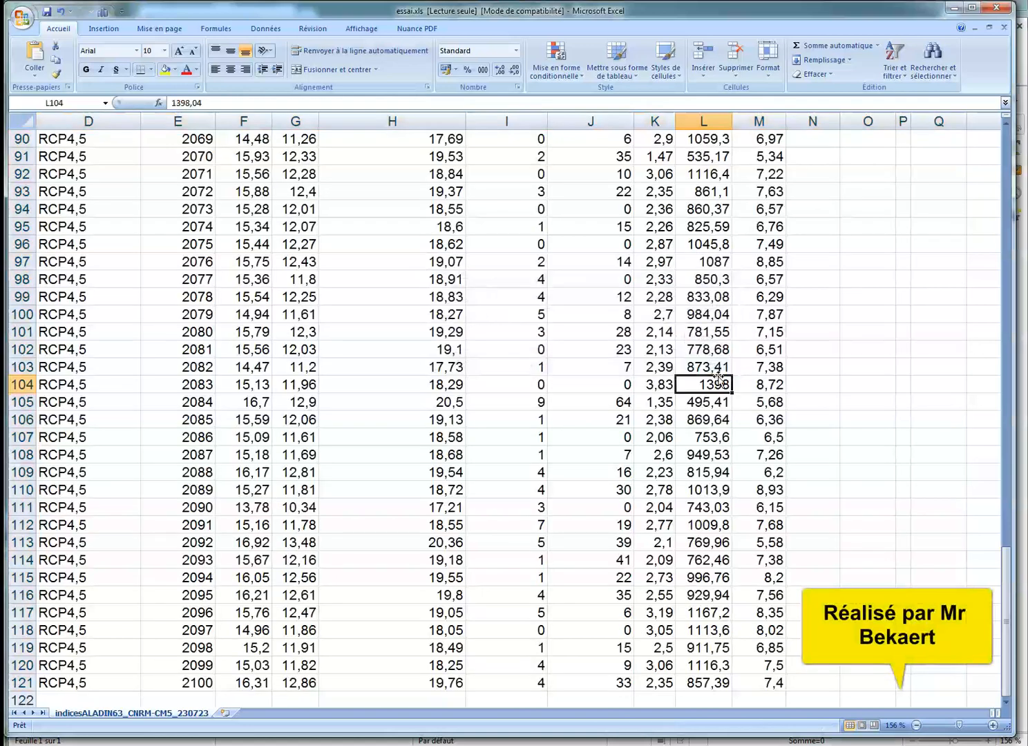
scroll(622, 387, up, 14)
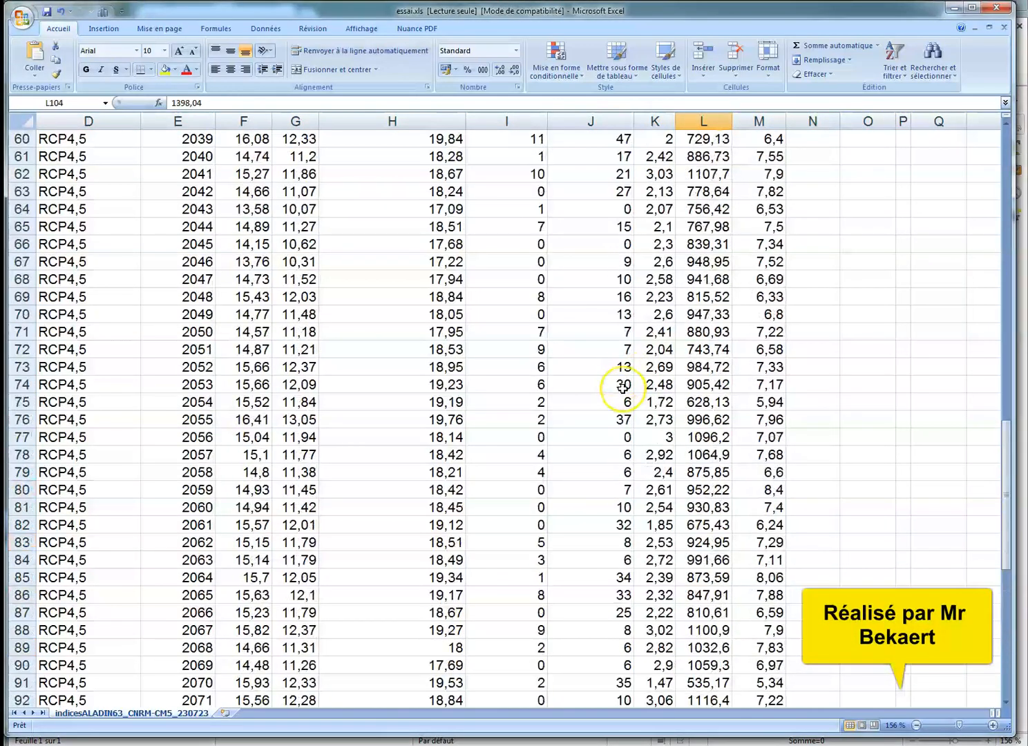
scroll(622, 389, up, 11)
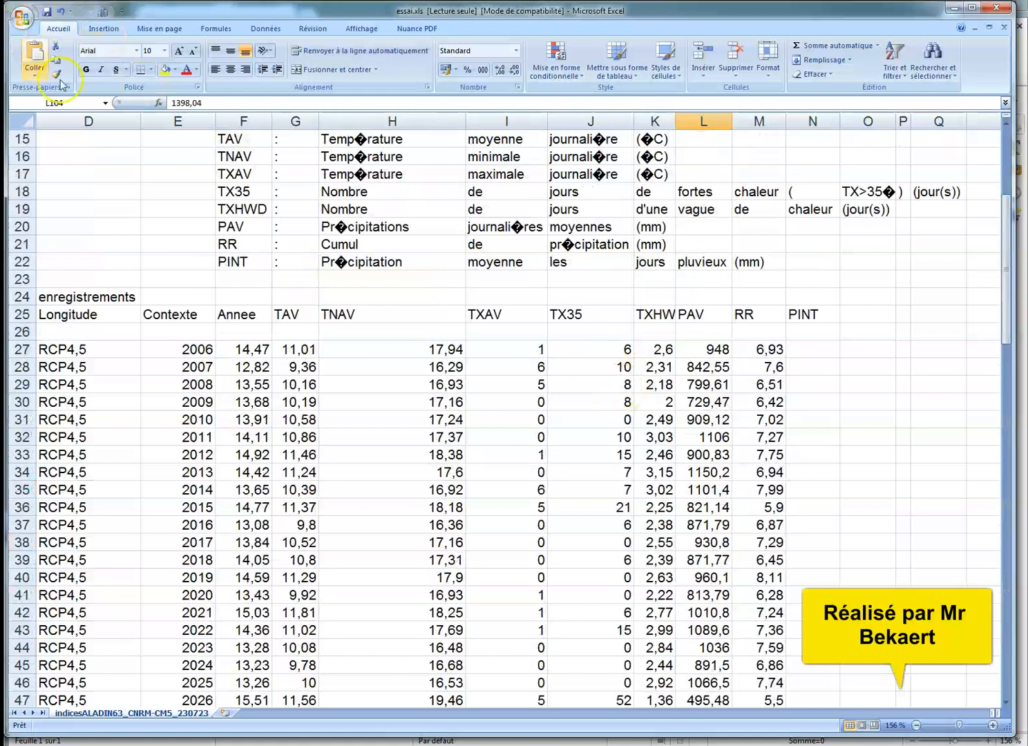
click(23, 17)
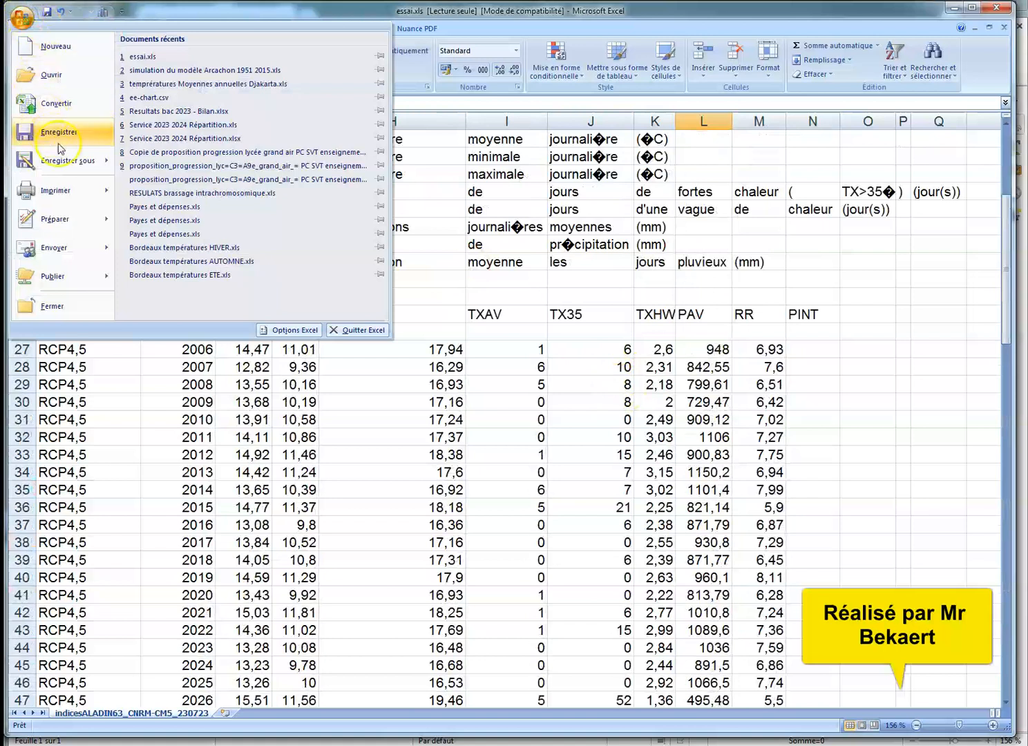
mouse_move(74, 165)
click(181, 168)
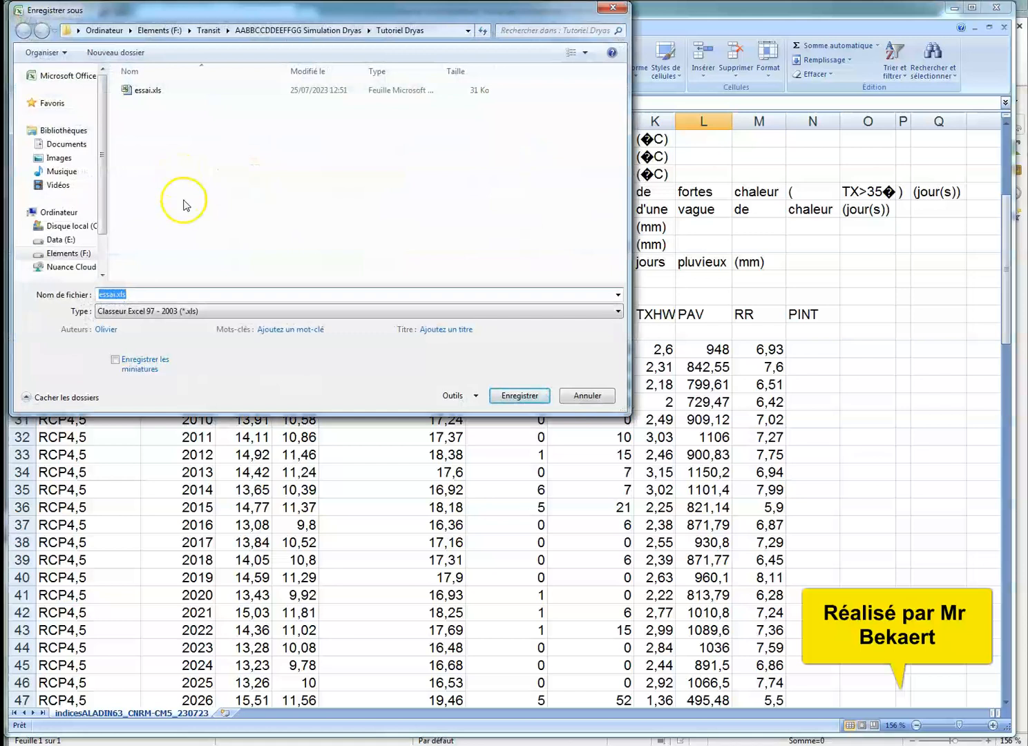
click(118, 298)
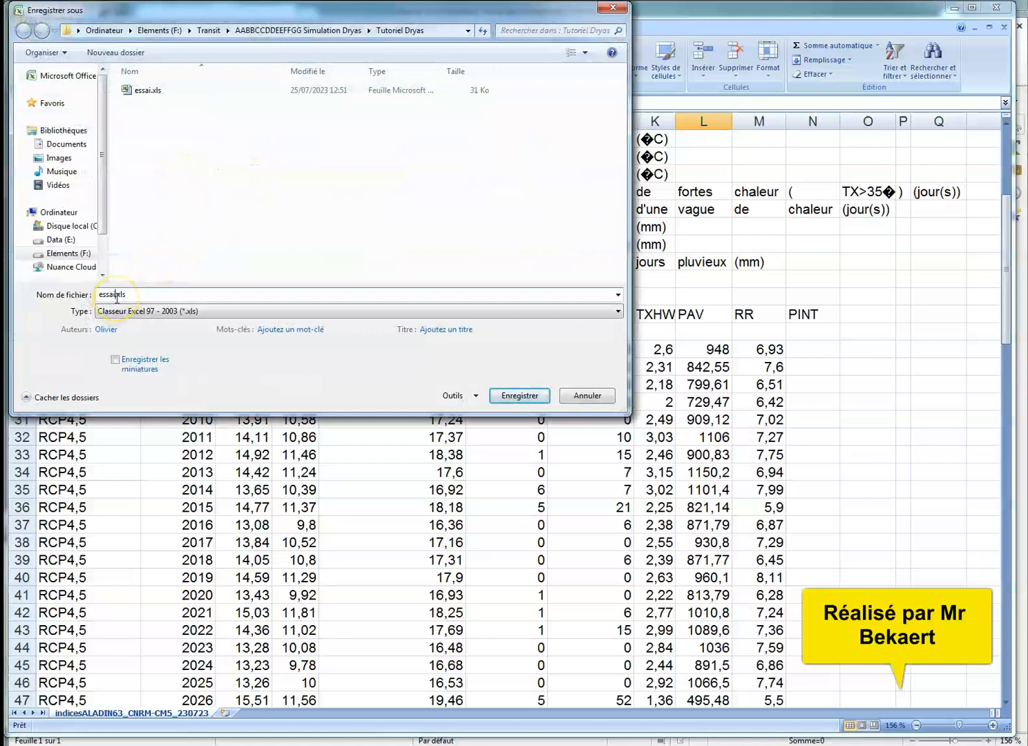
text(bis)
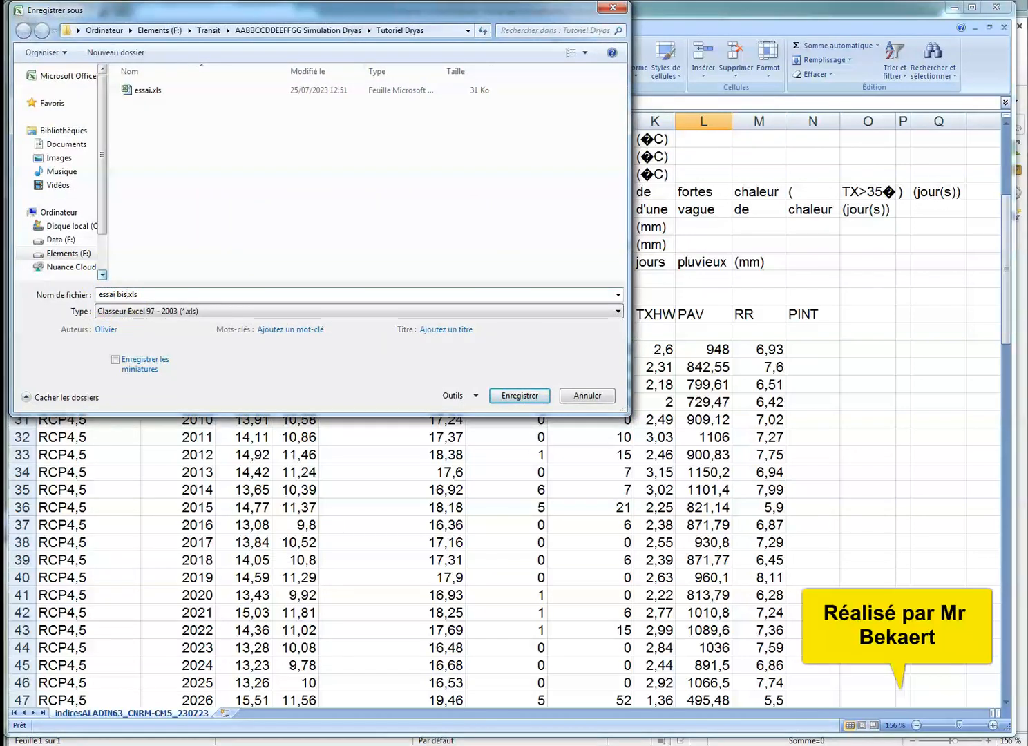
click(511, 397)
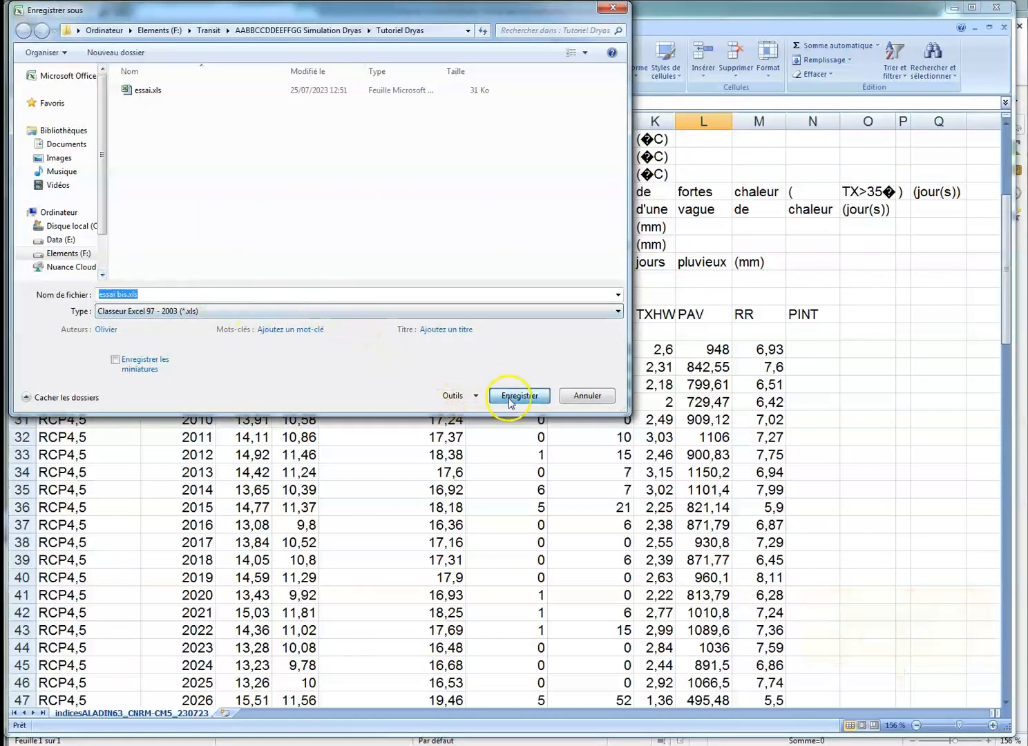